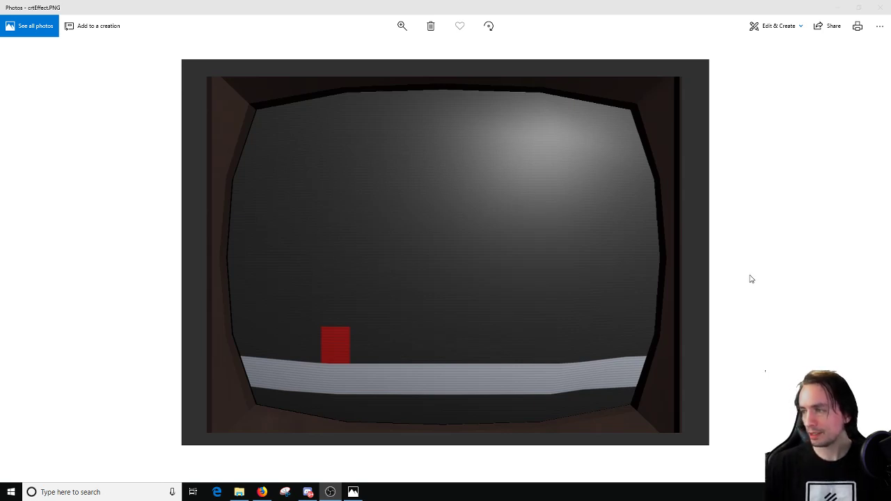
- Close the reference photo and launch Unity Hub from the desktop Unity shortcut
click(879, 7)
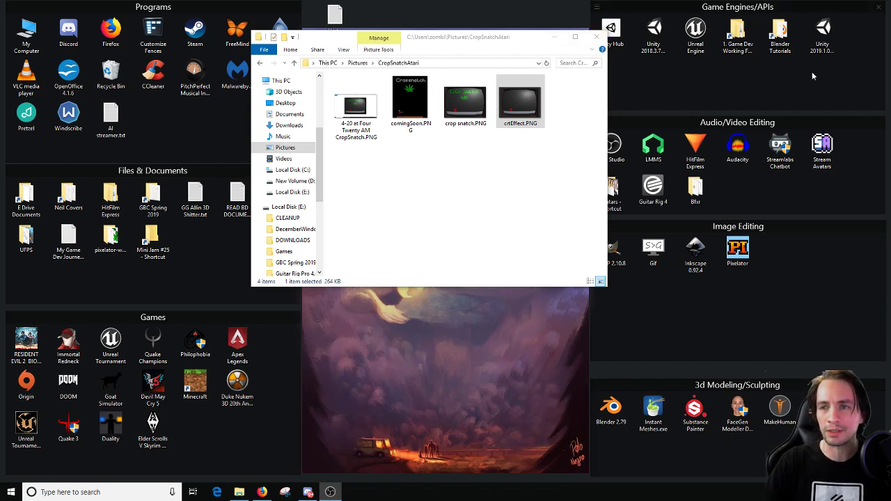
double_click(823, 35)
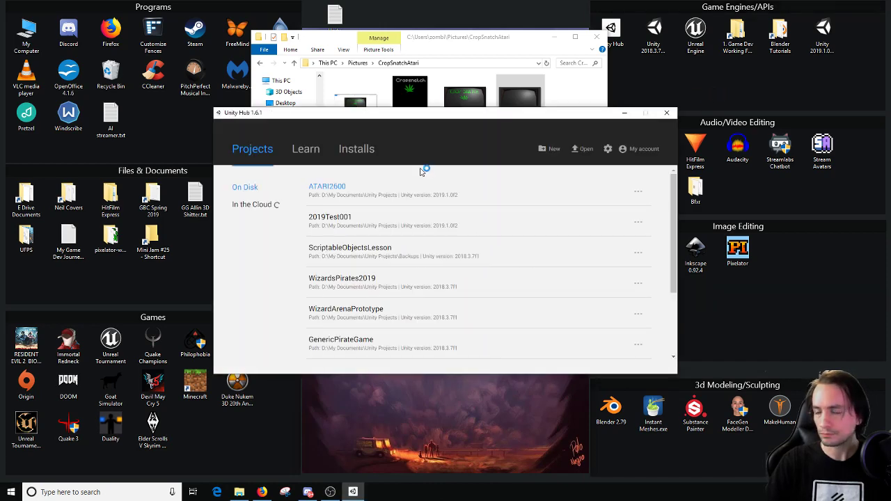
- Set up a new 3D project named 'CRT Screen Tutorial' using Unity 2019.1.0f2
click(553, 150)
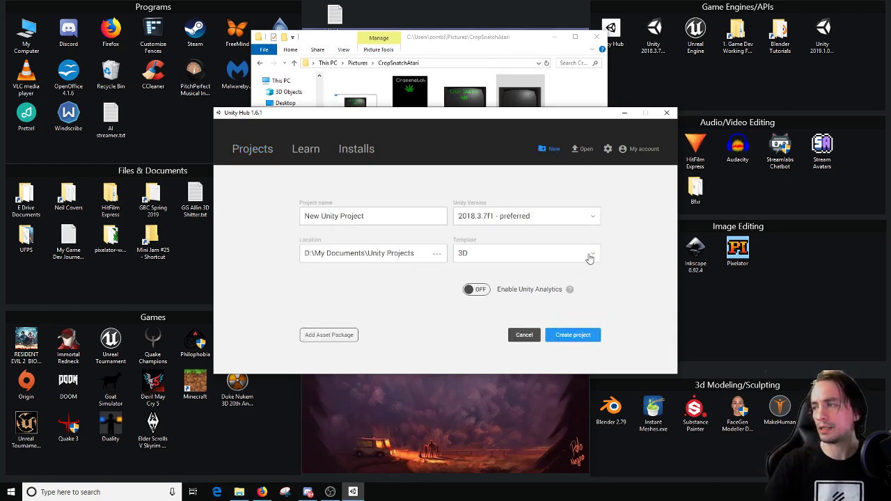
click(387, 214)
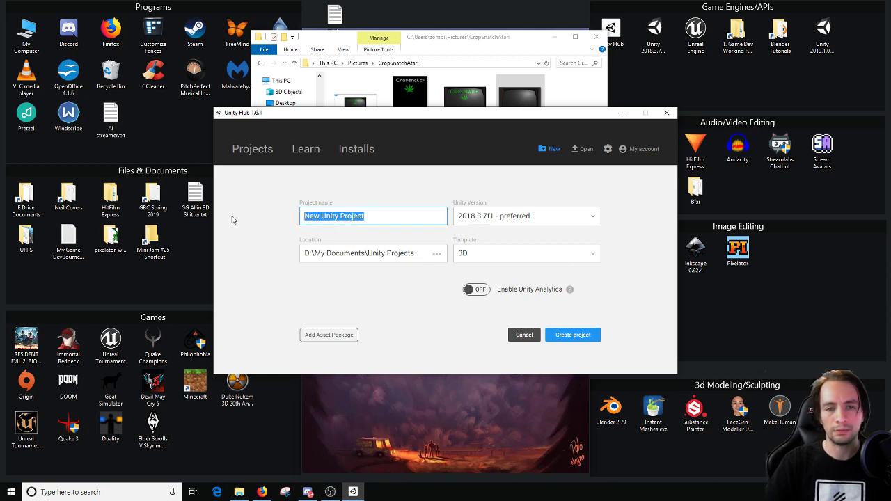
text(CRT )
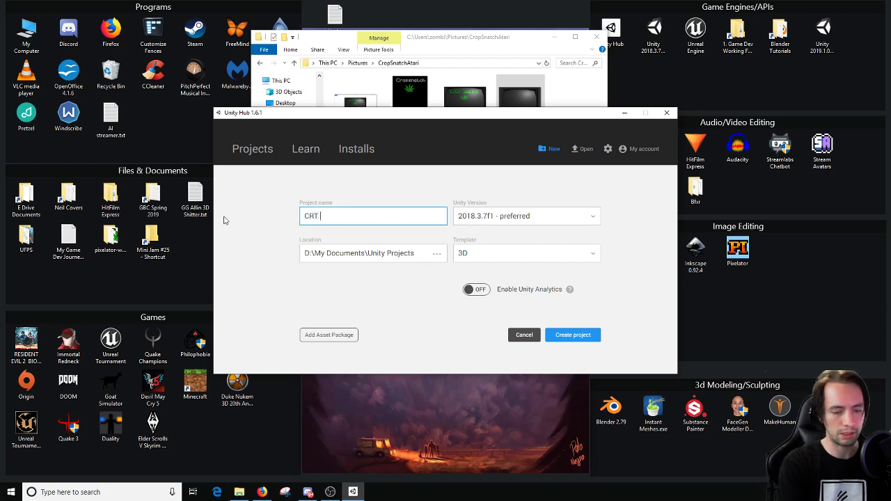
text(SCree)
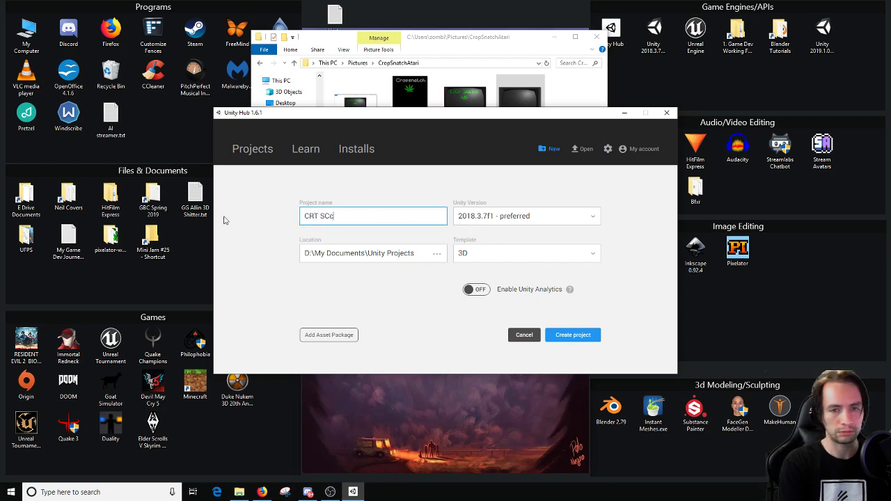
key(BackSpace)
key(BackSpace)
text(creen)
key(BackSpace)
key(BackSpace)
key(BackSpace)
text(creen T)
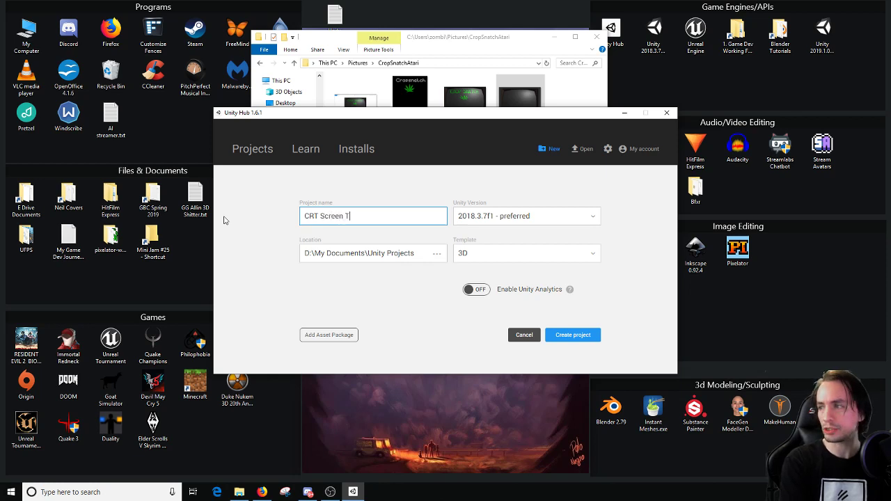
text(uroorial)
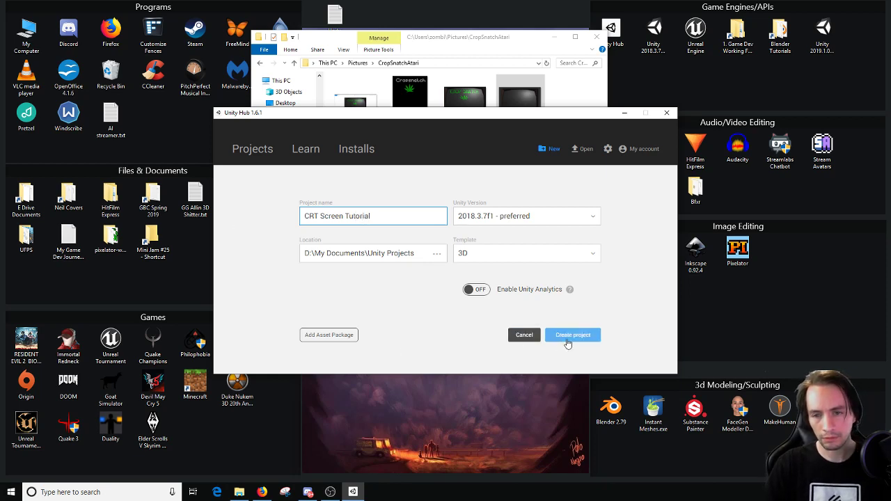
click(583, 220)
click(549, 216)
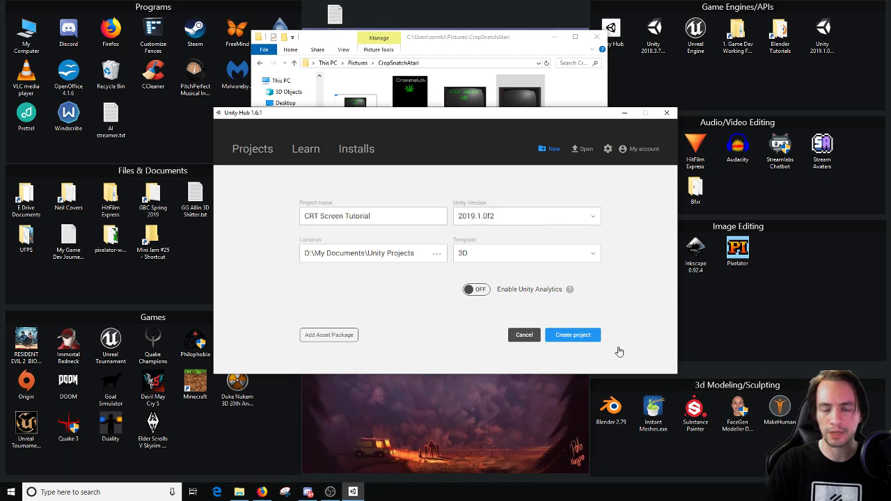
- Create the CRT Screen Tutorial project and let the editor load to the Revert Layouts prompt
click(584, 335)
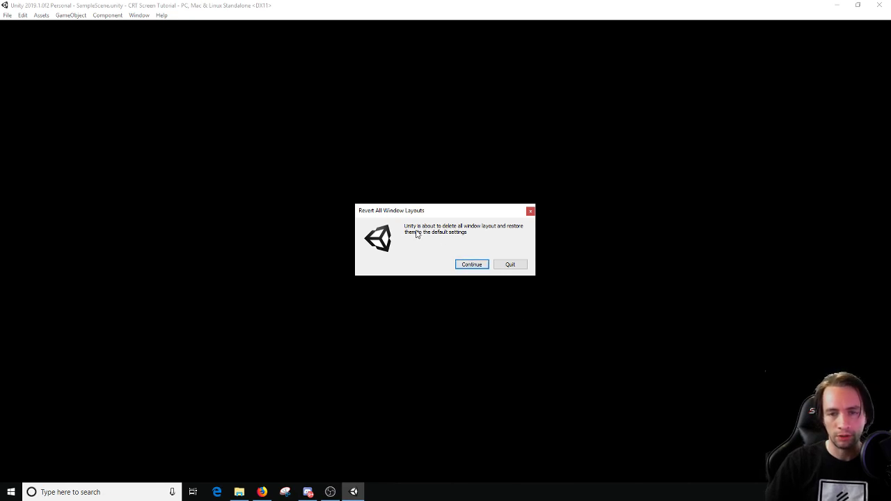
- Accept reverting to default window layouts, check the Console errors, then return to Project
click(472, 265)
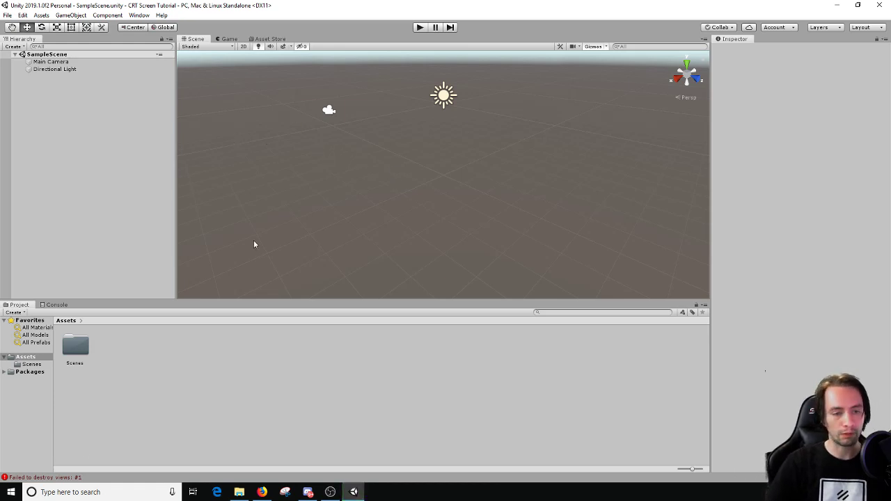
click(59, 479)
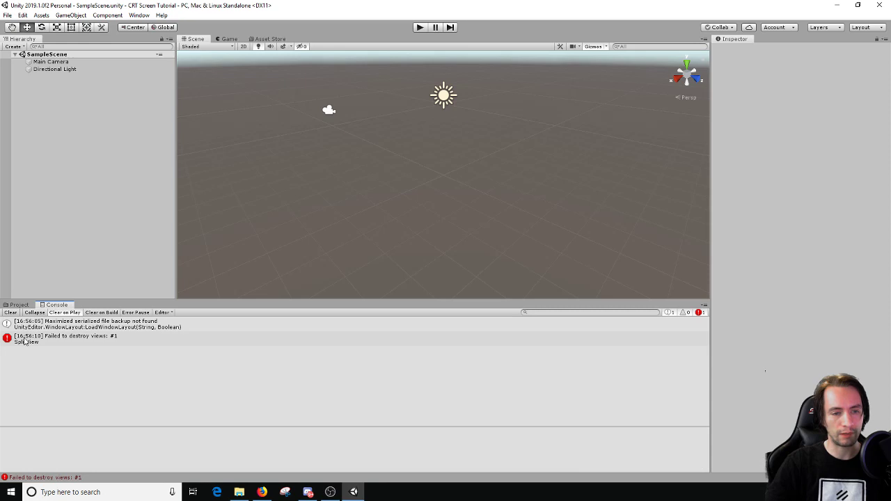
click(18, 306)
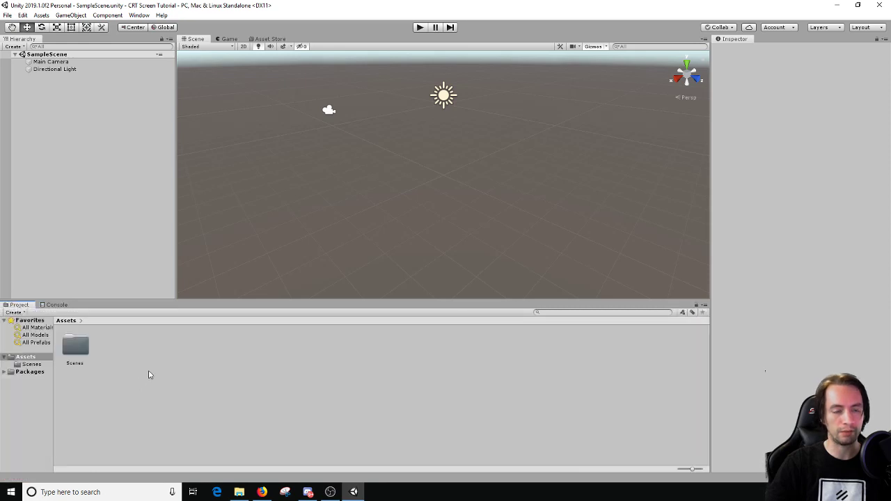
- Look through the File menu, then bring File Explorer to the front
click(9, 17)
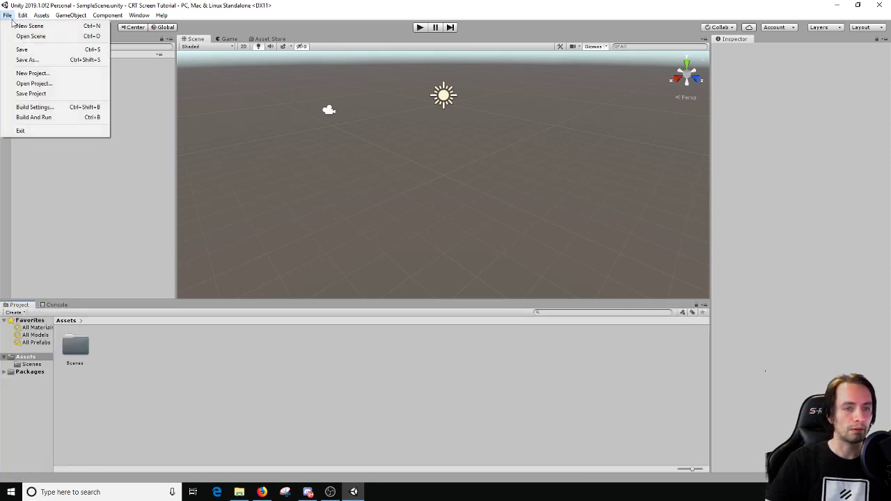
mouse_move(33, 16)
click(156, 353)
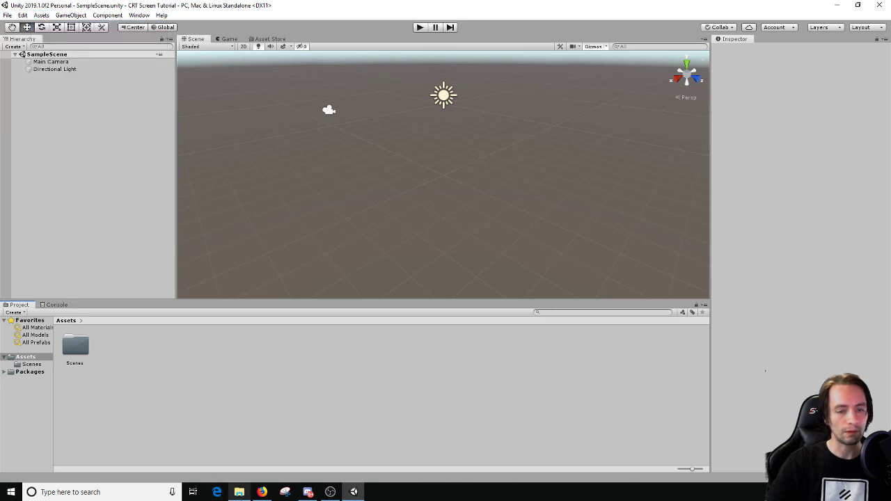
click(239, 492)
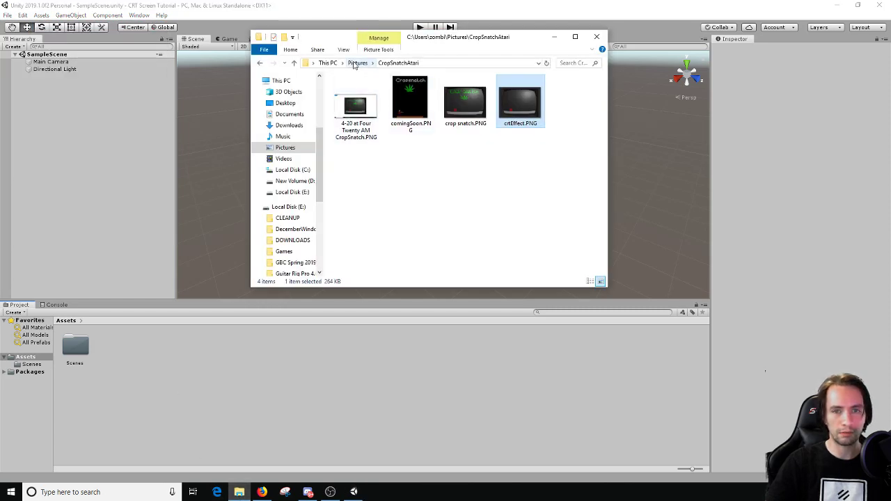
- Preview TV01.obj in Downloads, drag it into Unity's Assets, and minimize Explorer
click(328, 63)
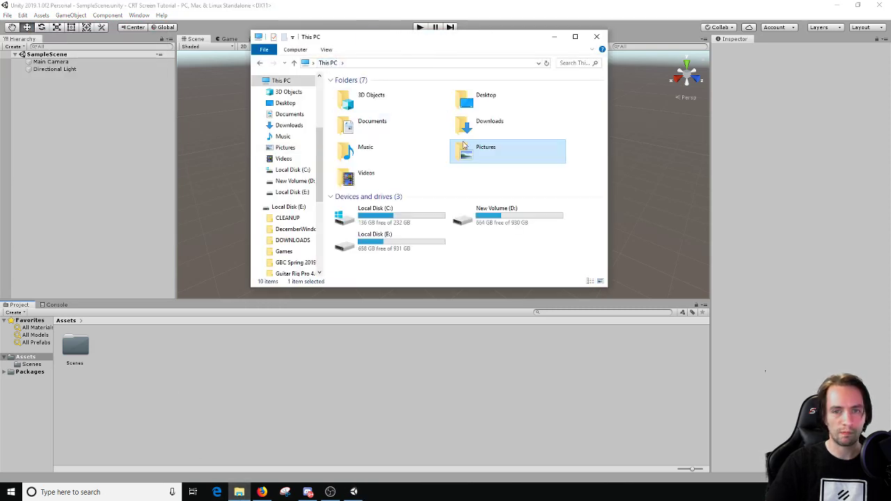
double_click(480, 124)
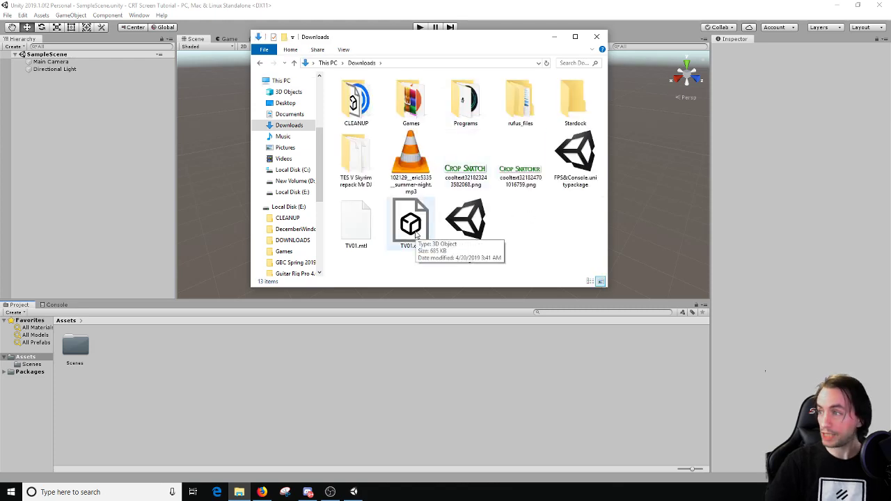
double_click(411, 222)
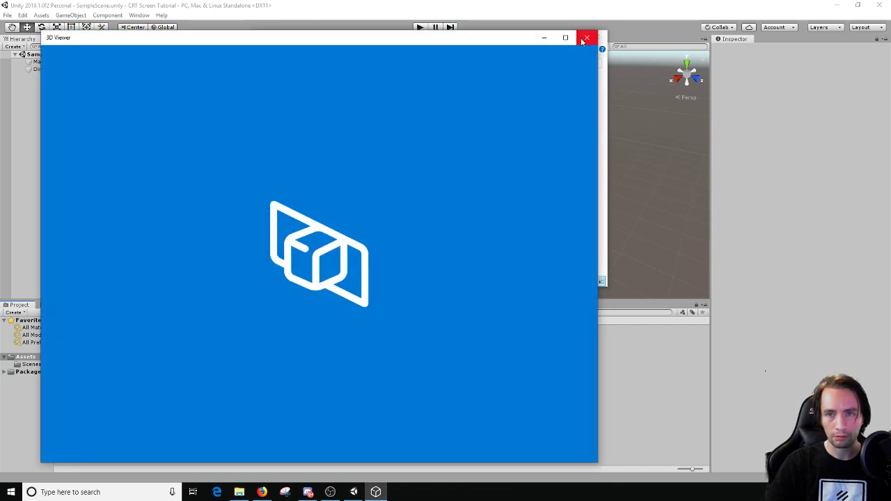
click(586, 39)
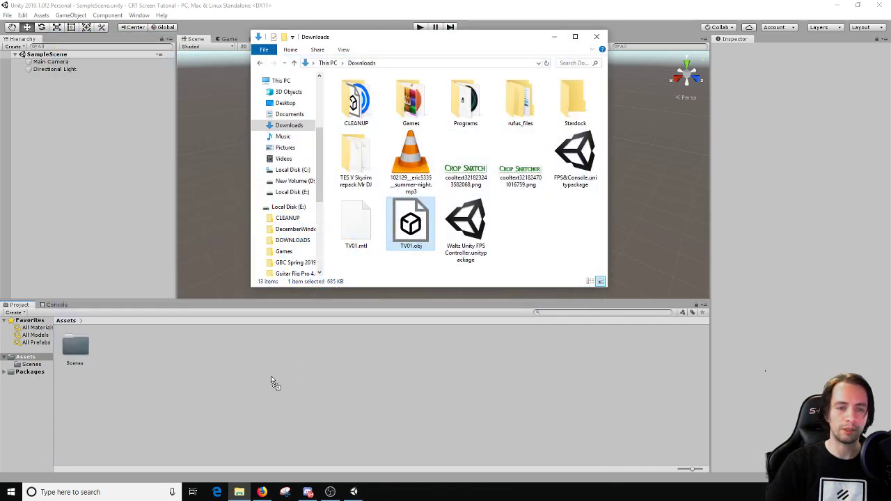
drag(270, 327, 266, 326)
click(554, 37)
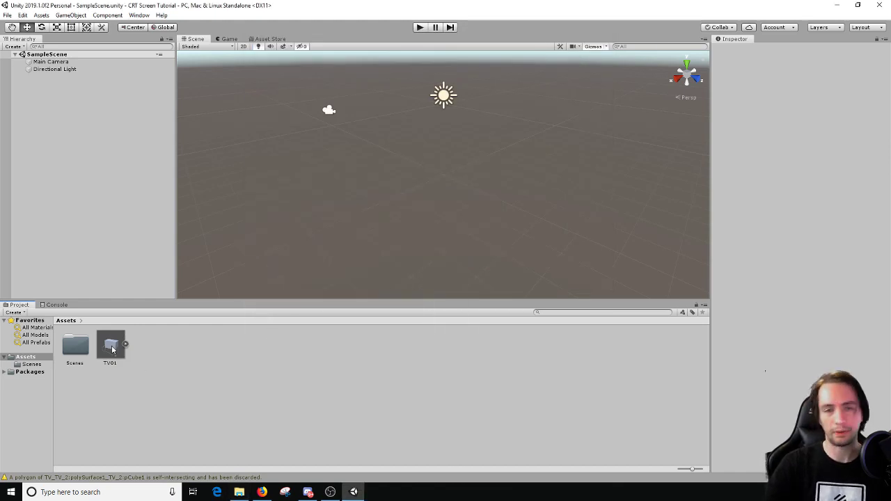
- Place TV01 in the scene and rotate it -90° on Y to face the Main Camera
drag(112, 350, 401, 204)
right_drag(400, 204, 425, 153)
click(346, 167)
click(427, 153)
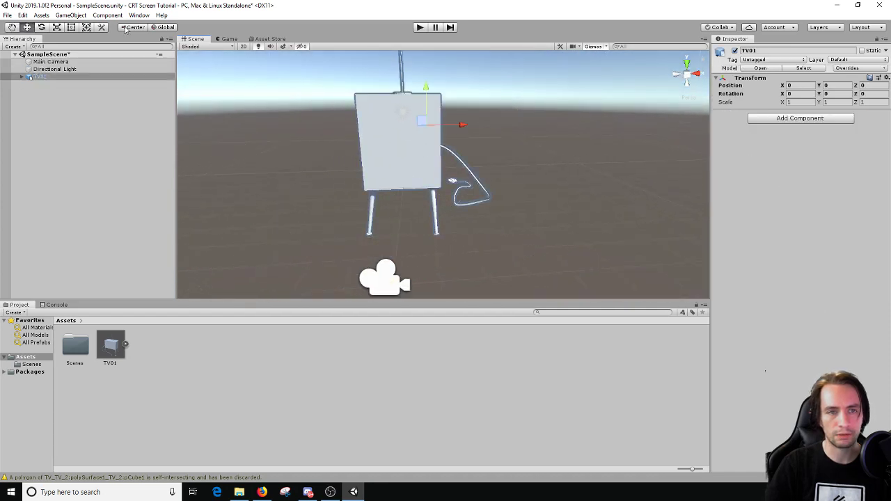
click(42, 28)
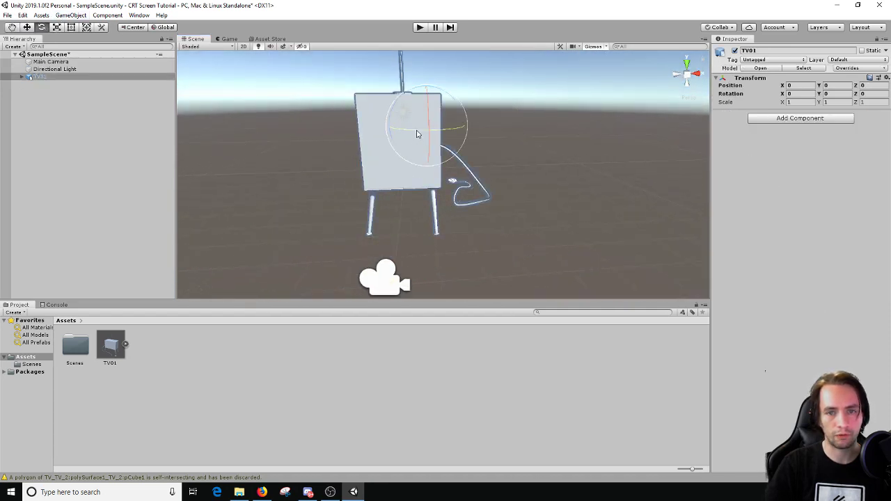
drag(418, 134, 532, 120)
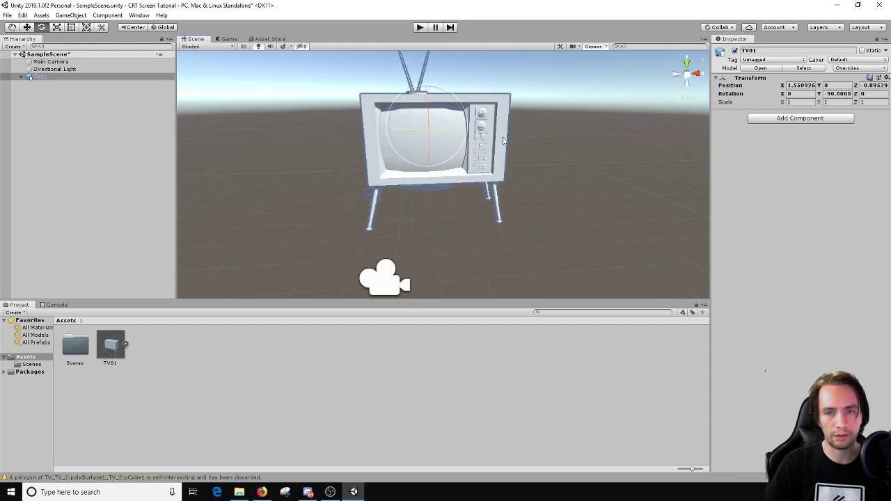
- Select Main Camera and dock a widened Game view beside the Scene view
click(389, 275)
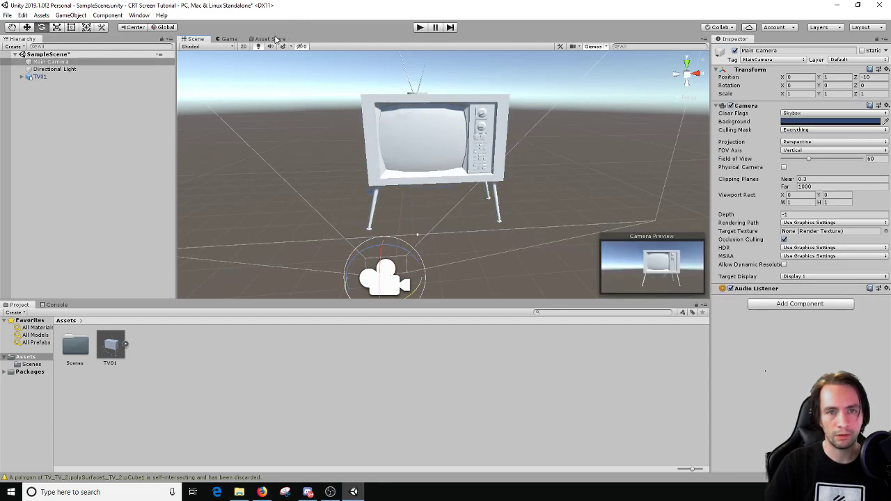
drag(228, 39, 523, 150)
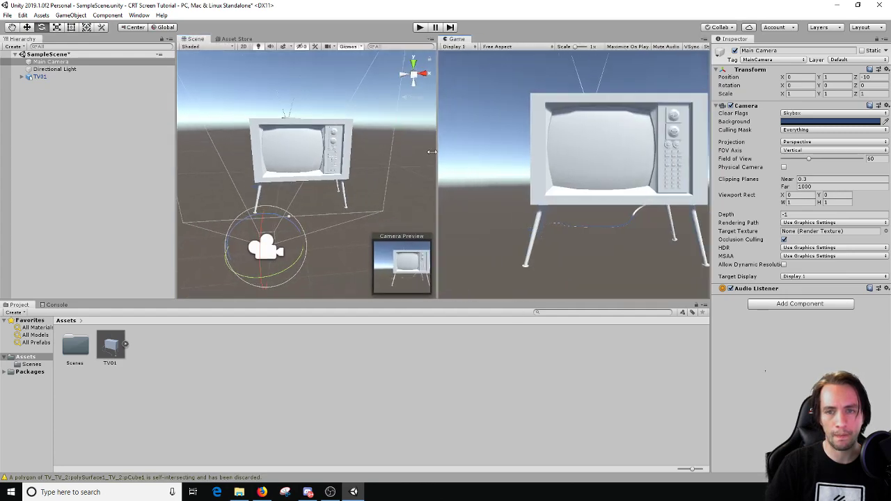
drag(430, 152, 399, 152)
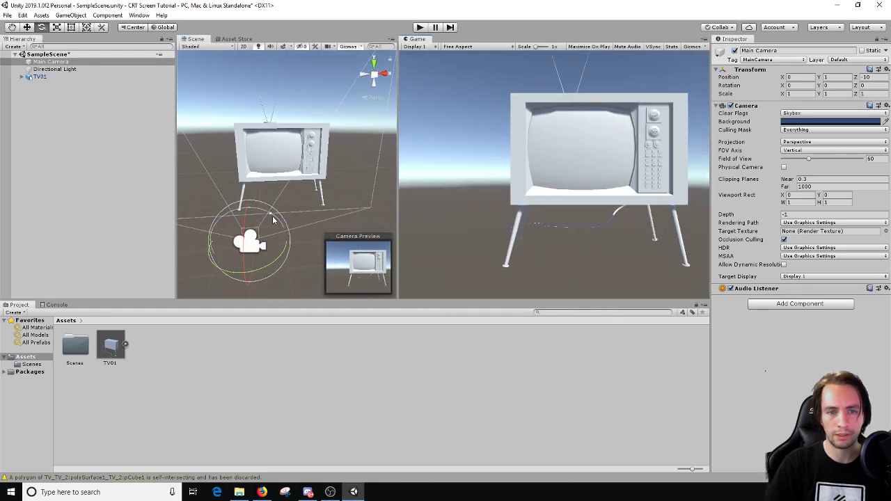
- Move the Main Camera forward to about 1.41, 1, -8.08 so the TV fills the Game view
click(27, 27)
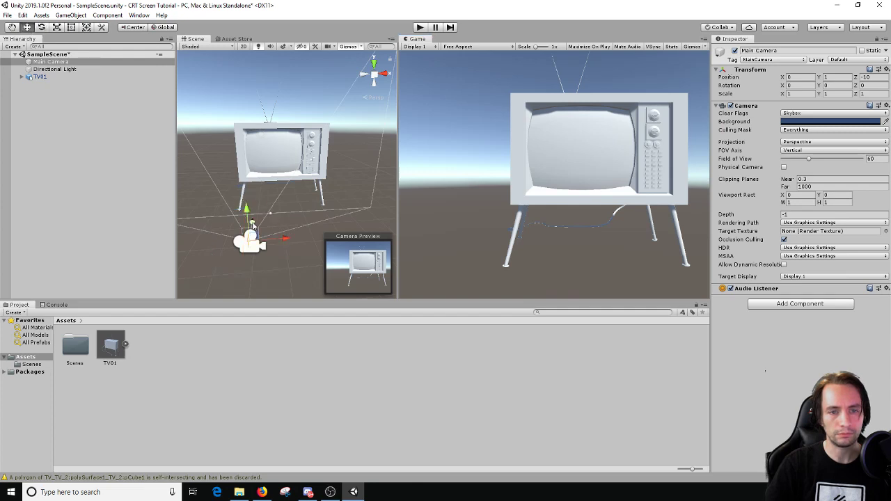
drag(254, 224, 326, 208)
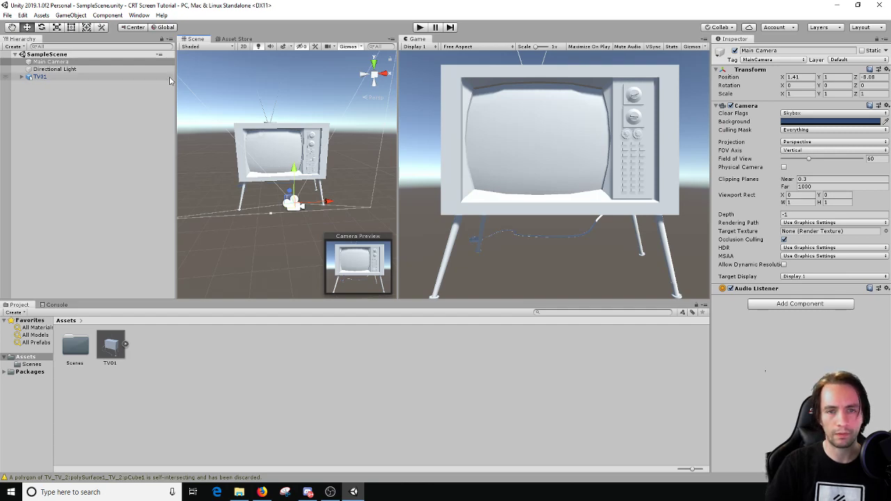
alt+drag(169, 80, 172, 137)
alt+drag(298, 155, 159, 139)
- Reset TV01's Transform to clear its position and rotation
right_click(26, 113)
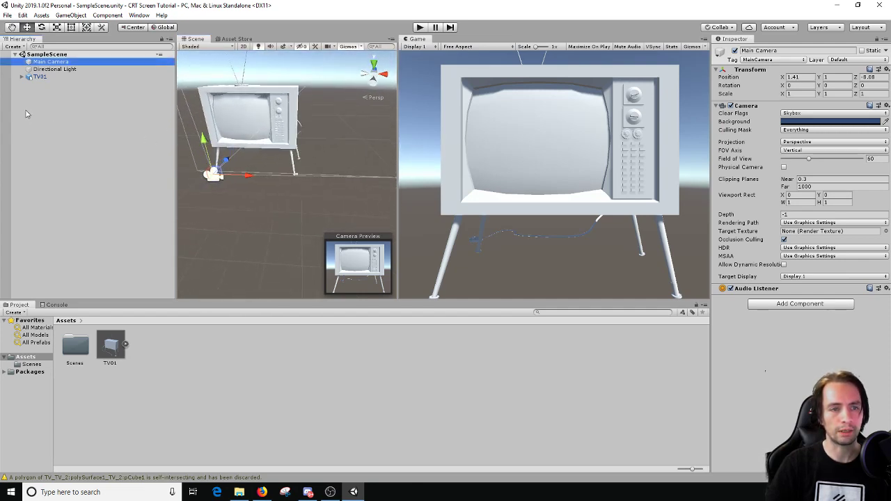
click(54, 97)
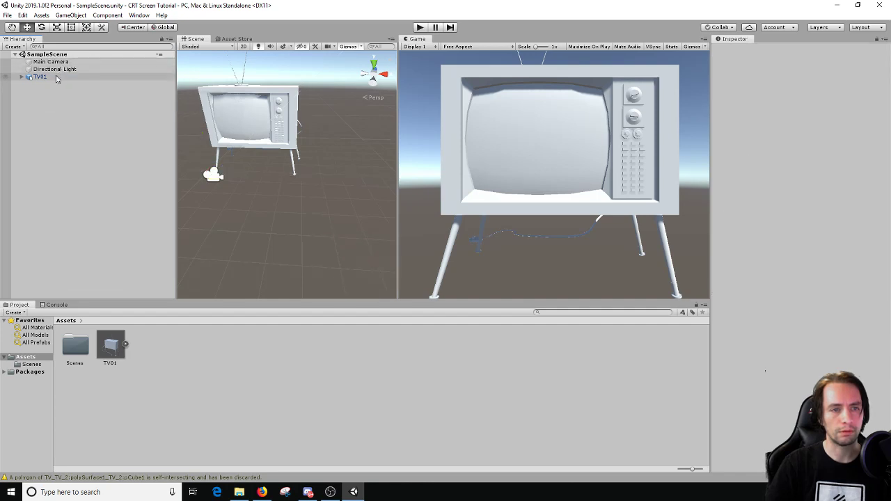
click(48, 79)
click(42, 96)
right_click(43, 98)
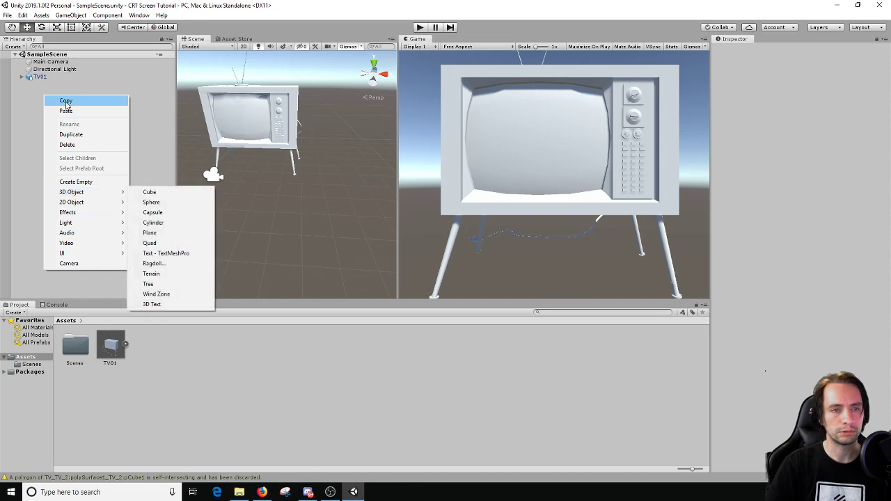
click(43, 82)
click(43, 78)
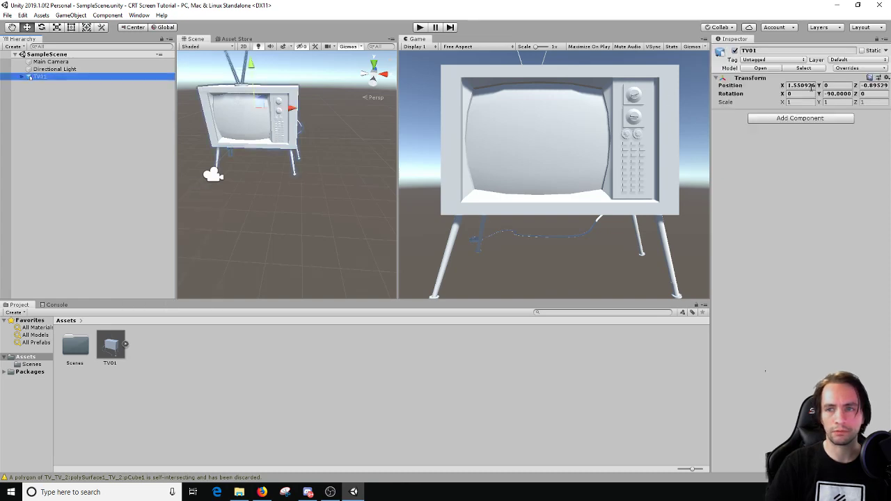
right_click(770, 81)
click(794, 84)
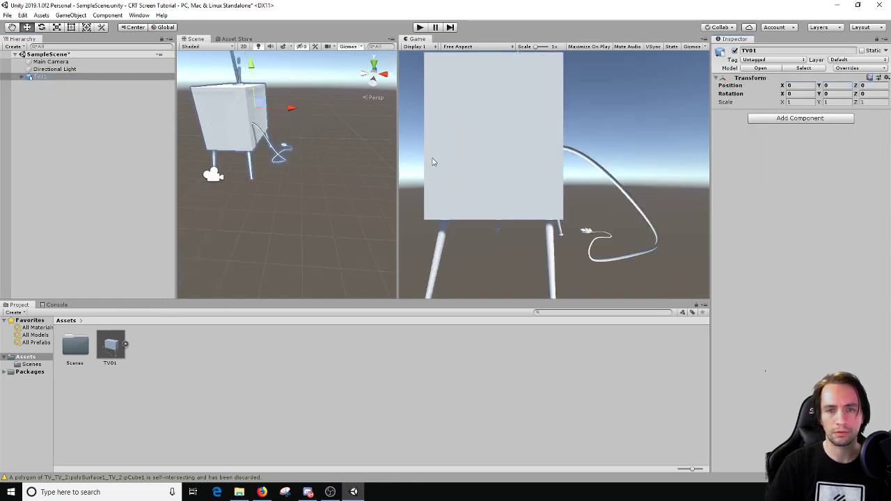
- Rotate TV01 back to face the camera and set its Position X to 0
alt+drag(345, 163, 307, 154)
click(322, 177)
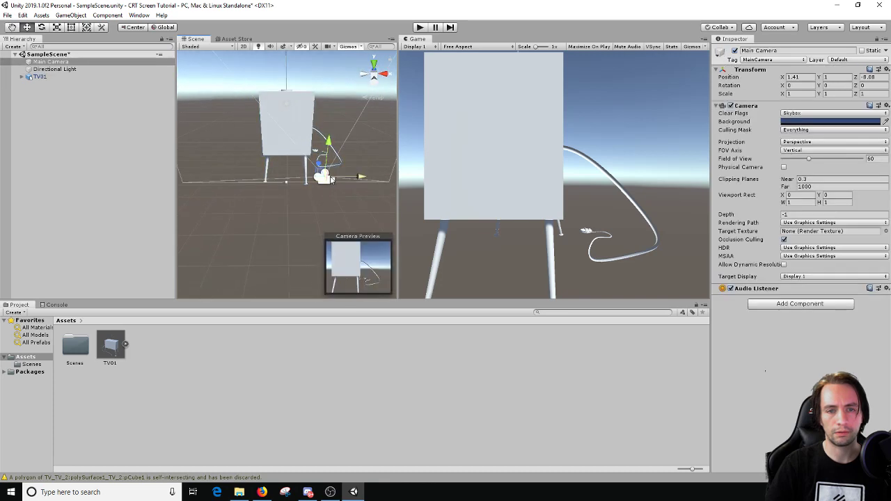
click(310, 121)
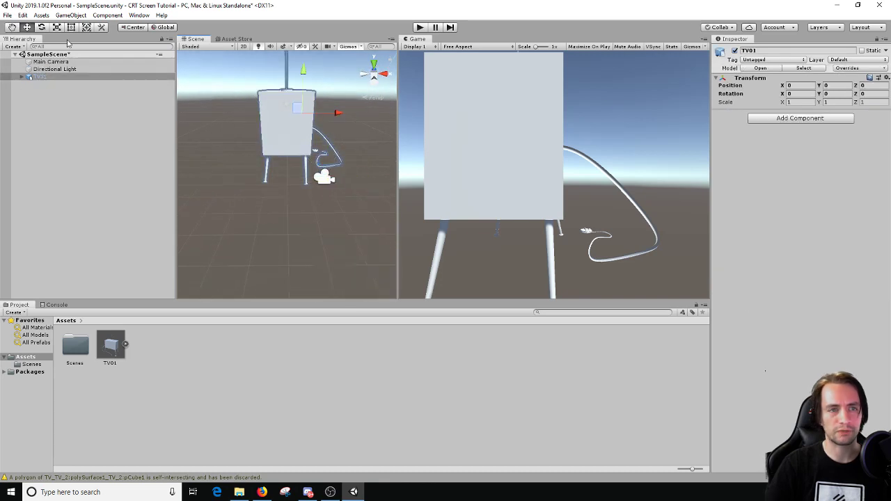
click(41, 26)
drag(301, 119, 436, 132)
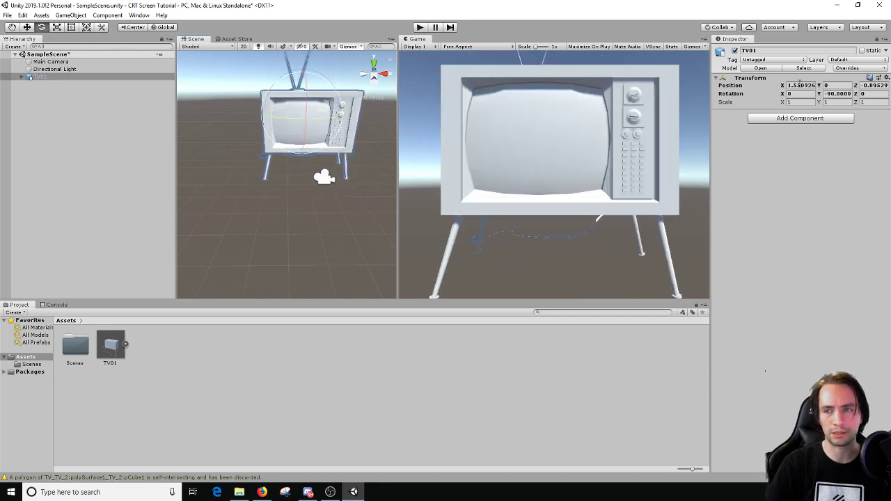
click(801, 84)
text(0)
key(Tab)
key(Tab)
- Set TV01's Position Z to 0, then give Main Camera Position X 1.5 and Z -8
text(0)
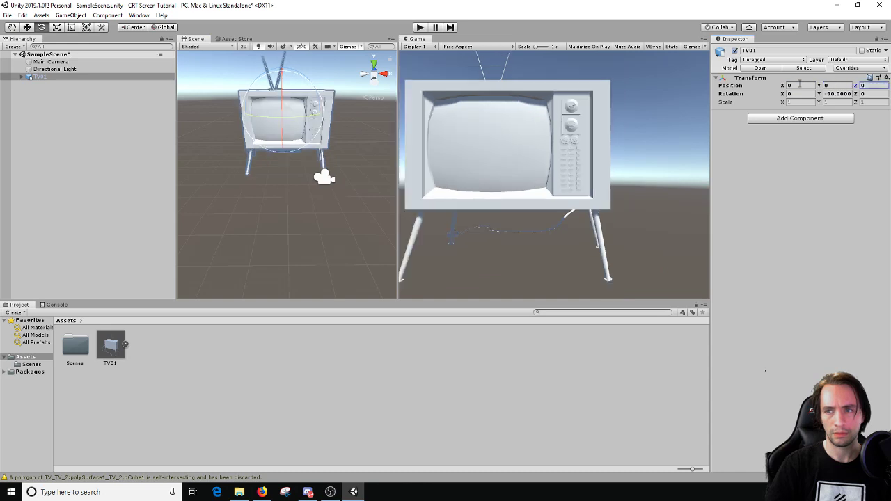
click(324, 177)
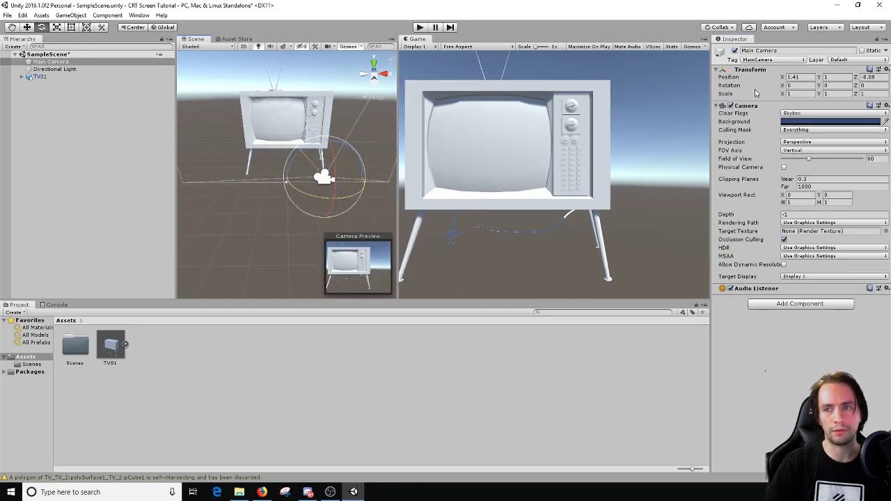
click(806, 76)
text(1.5)
key(Tab)
key(Tab)
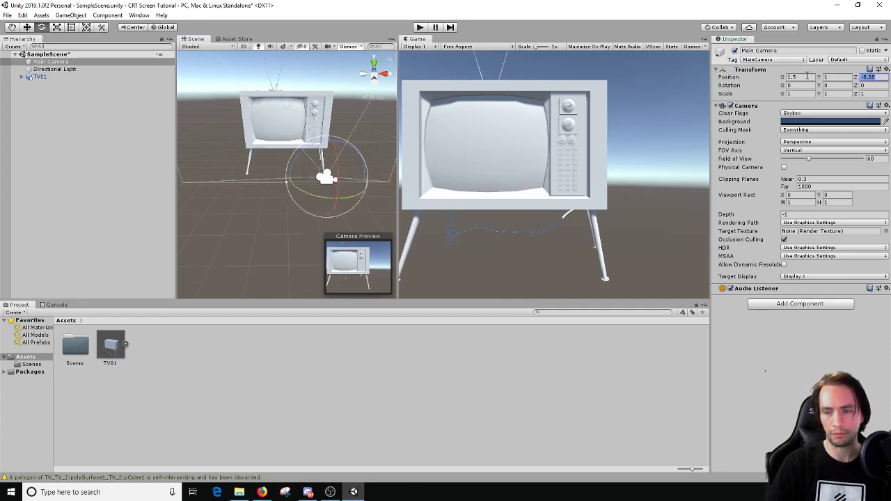
text(-8)
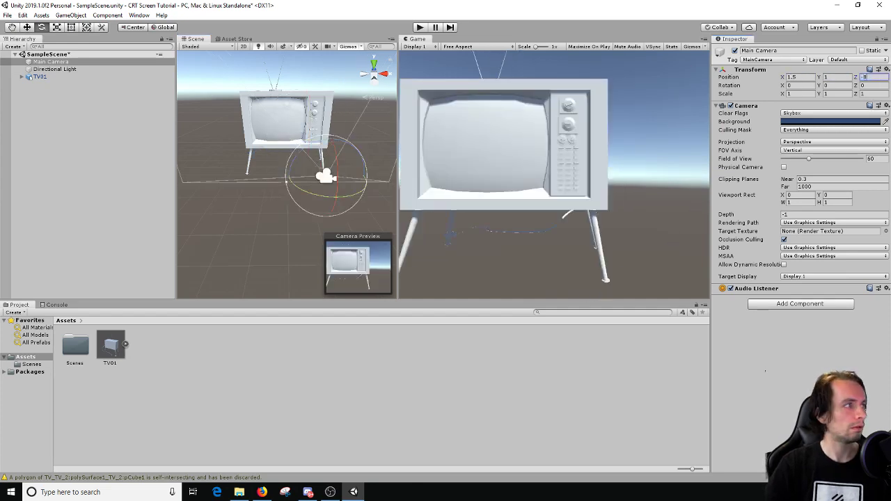
- Slide the Main Camera along X to -0.25 so the TV sits centred
key(alt+Tab)
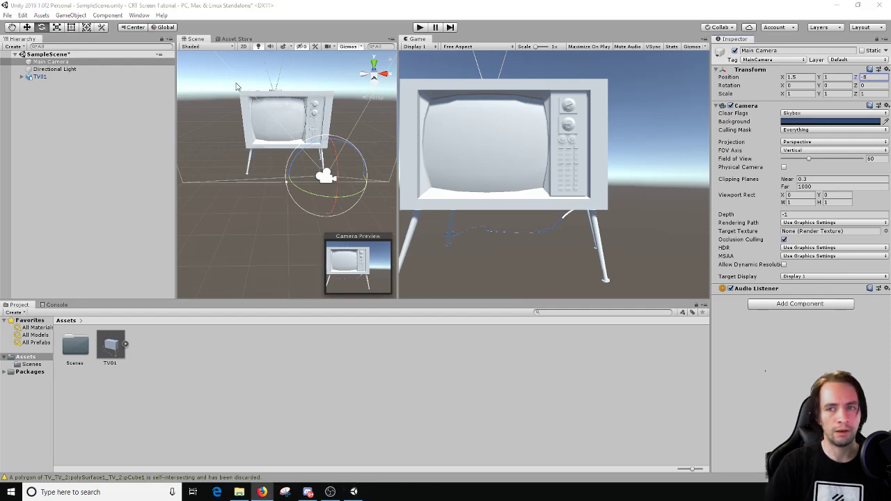
click(26, 27)
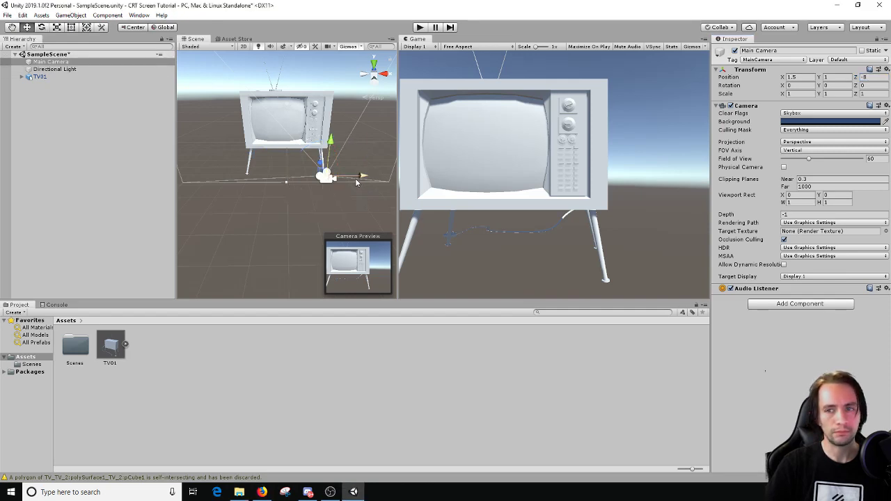
drag(359, 181, 314, 180)
key(alt+Tab)
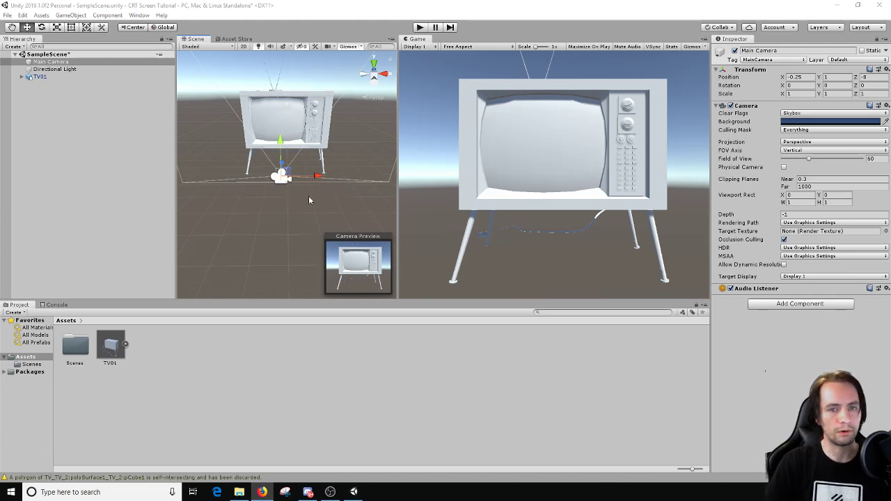
mouse_move(307, 193)
alt+mouse_down()
mouse_move(256, 184)
mouse_move(253, 193)
mouse_move(277, 222)
mouse_move(304, 204)
alt+mouse_up()
scroll(253, 193, down, 3)
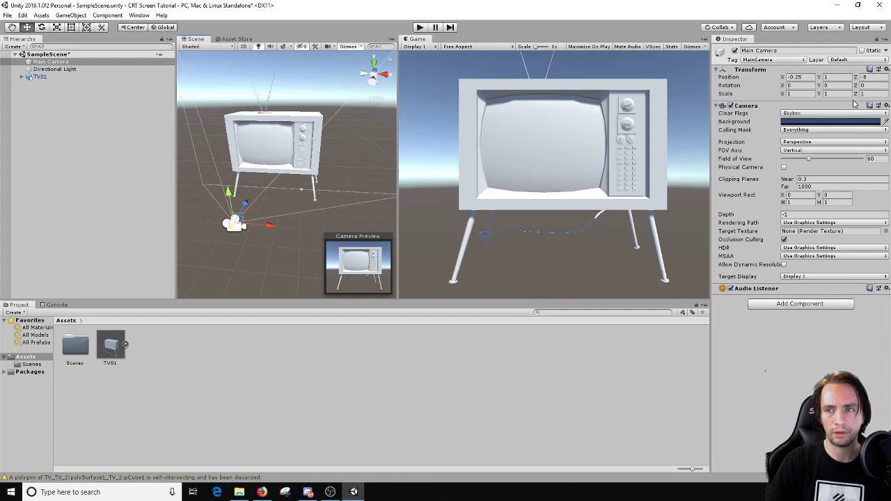
alt+drag(247, 190, 278, 207)
- Add a temporary Plane and move it right to X 4.4
right_click(46, 116)
click(37, 108)
right_click(40, 106)
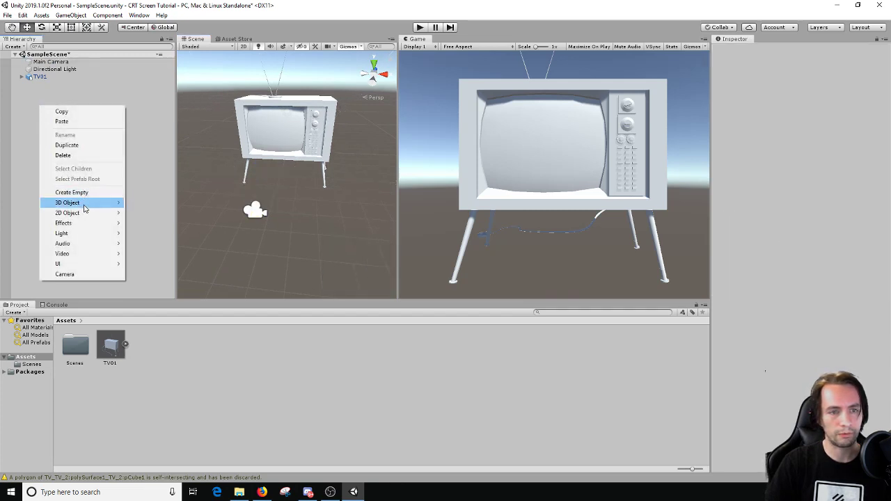
mouse_move(96, 204)
click(162, 245)
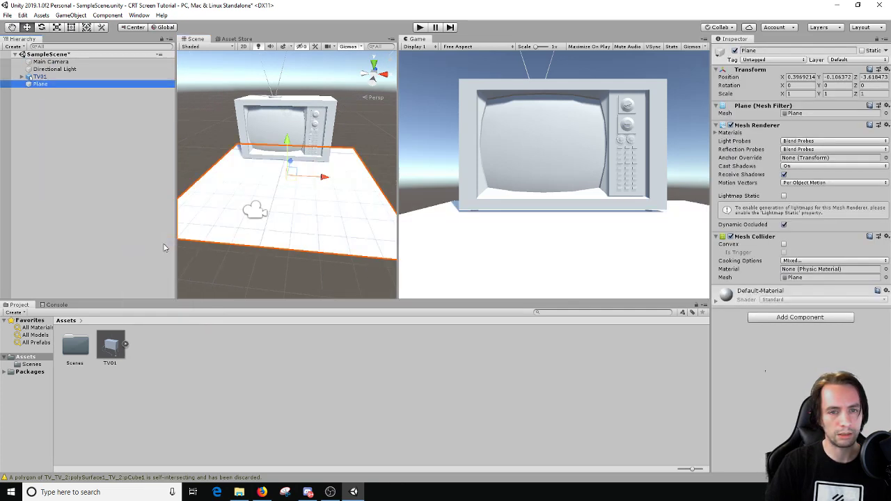
alt+drag(283, 223, 222, 218)
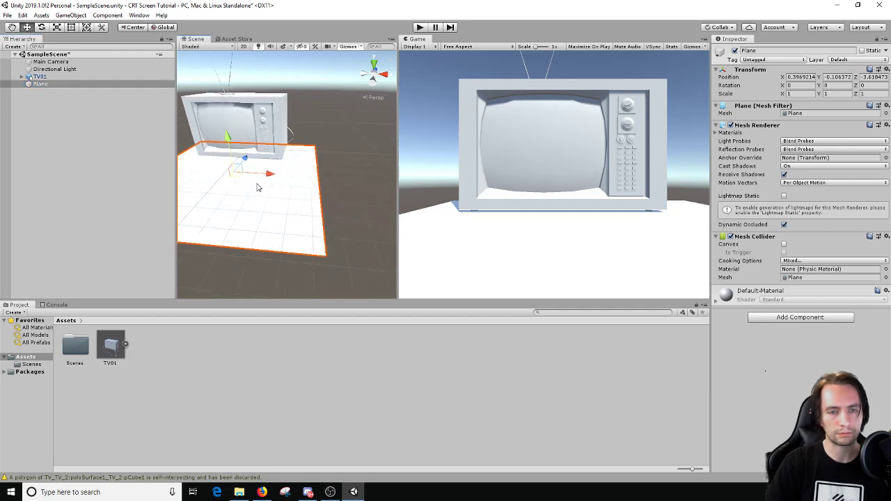
drag(270, 175, 457, 181)
key(f)
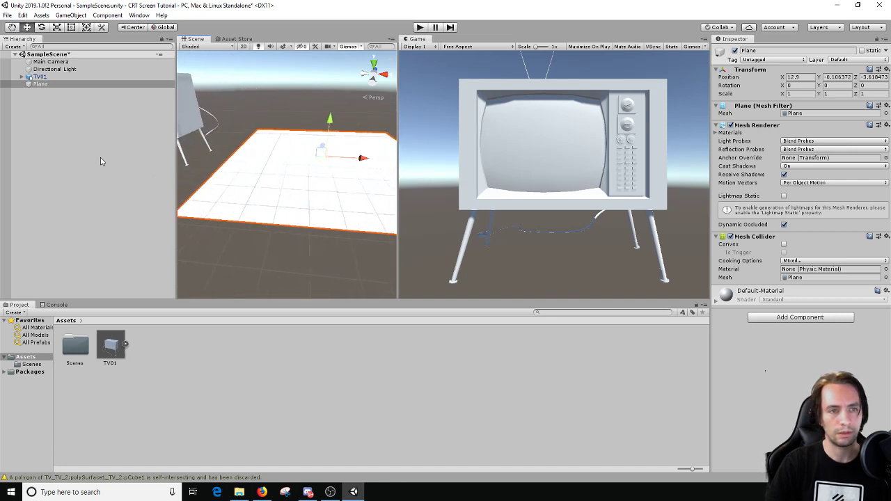
click(60, 115)
- Add a second Camera, push it back along Z, and delete the temporary Plane
right_click(60, 117)
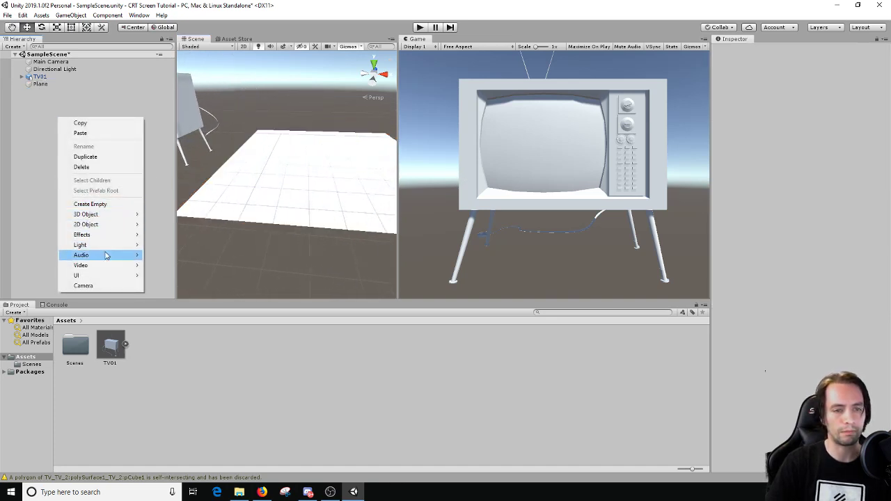
right_click(38, 116)
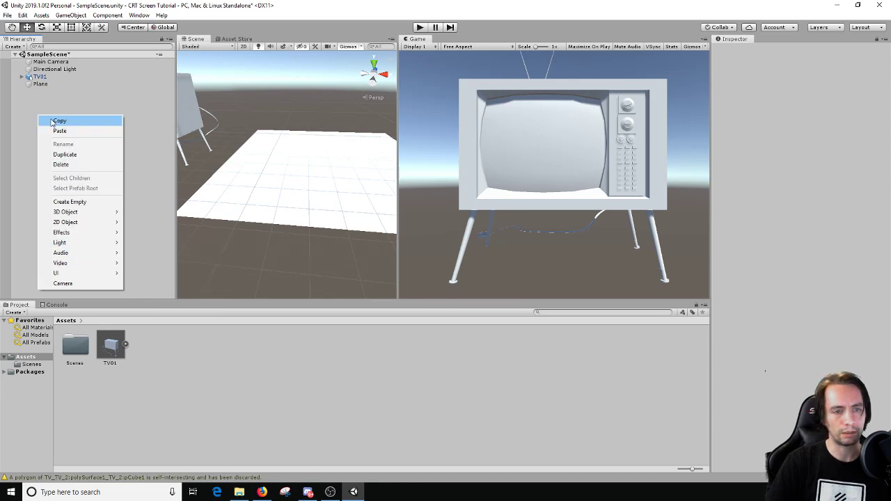
click(63, 284)
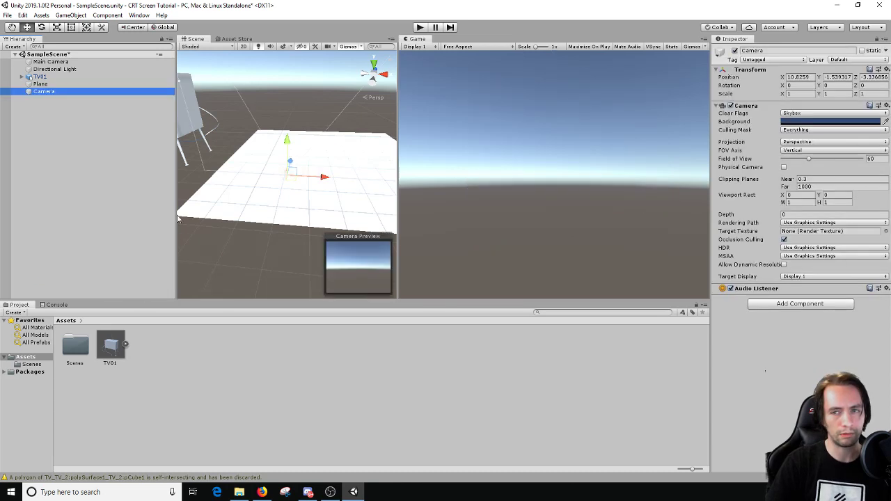
right_drag(234, 165, 255, 174)
right_drag(193, 213, 201, 221)
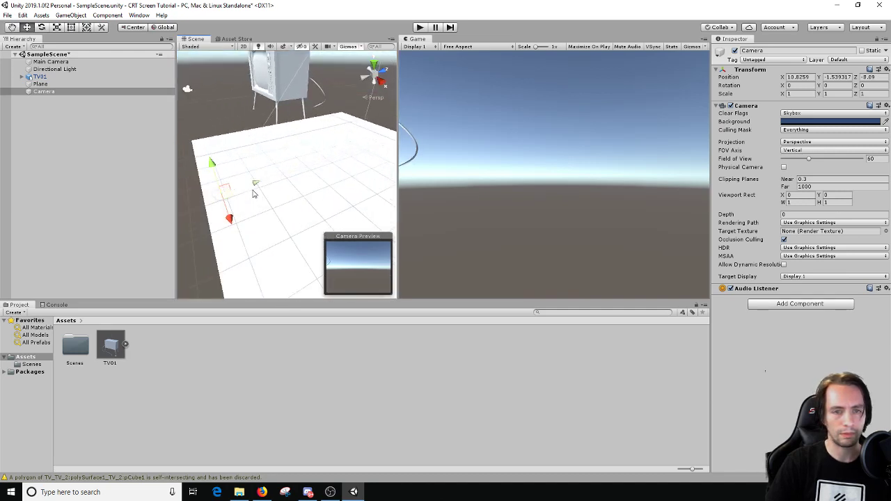
drag(253, 191, 193, 205)
right_drag(198, 205, 274, 205)
click(51, 84)
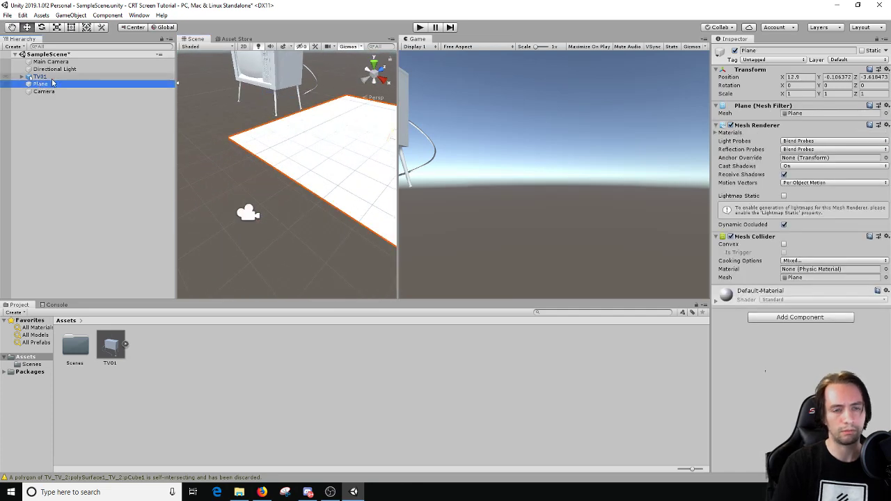
key(Delete)
- Add a Cube to the scene and orbit the view around it
click(248, 213)
click(55, 105)
right_click(55, 104)
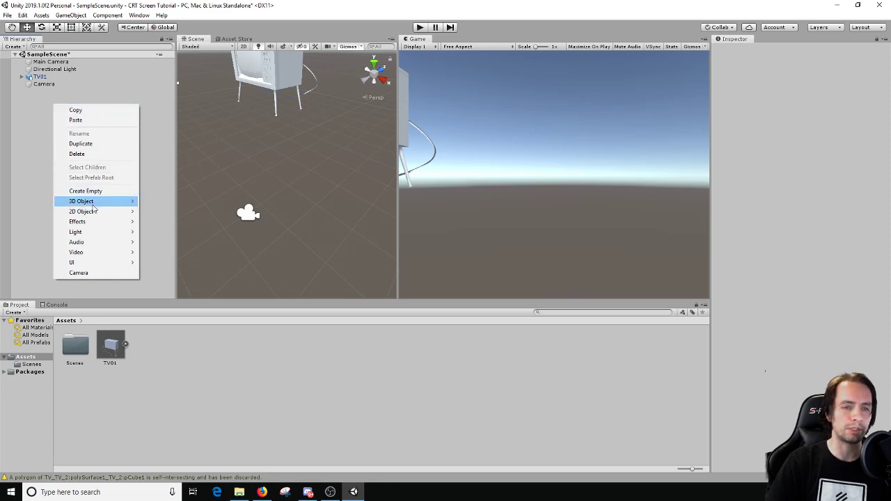
mouse_move(93, 206)
click(157, 201)
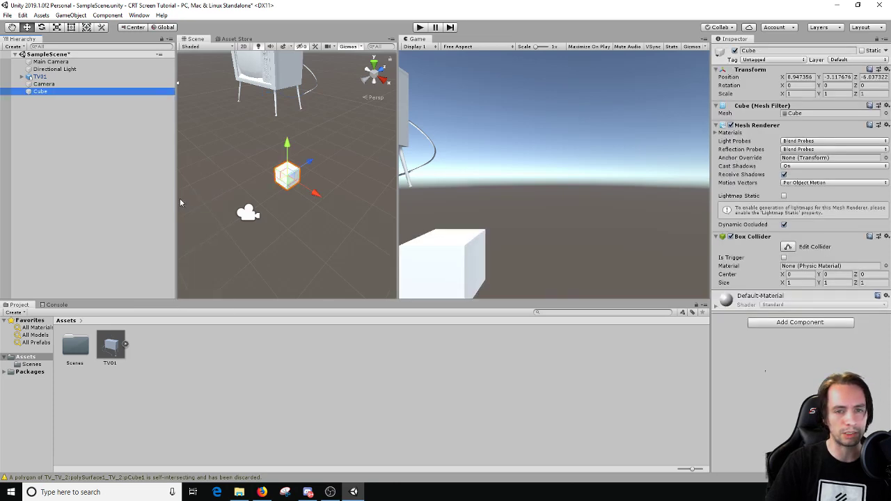
alt+drag(183, 200, 296, 143)
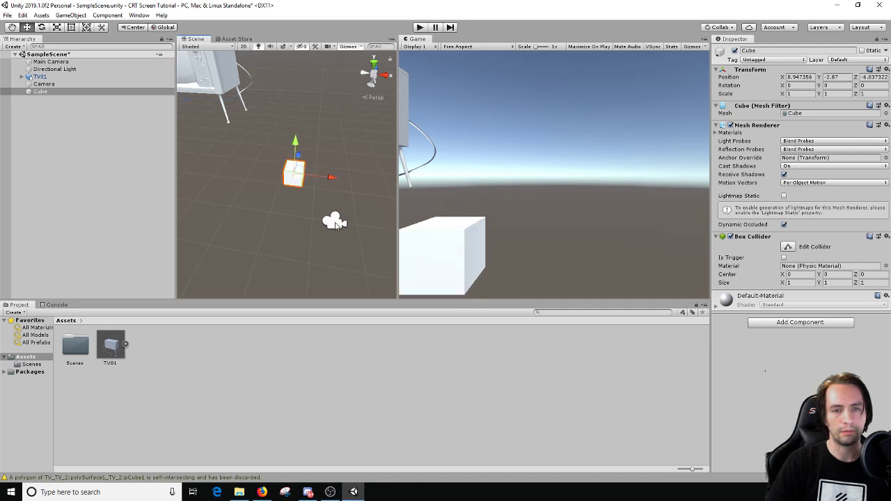
- Make the second Camera orthographic and shift it right to X 11.33
click(334, 223)
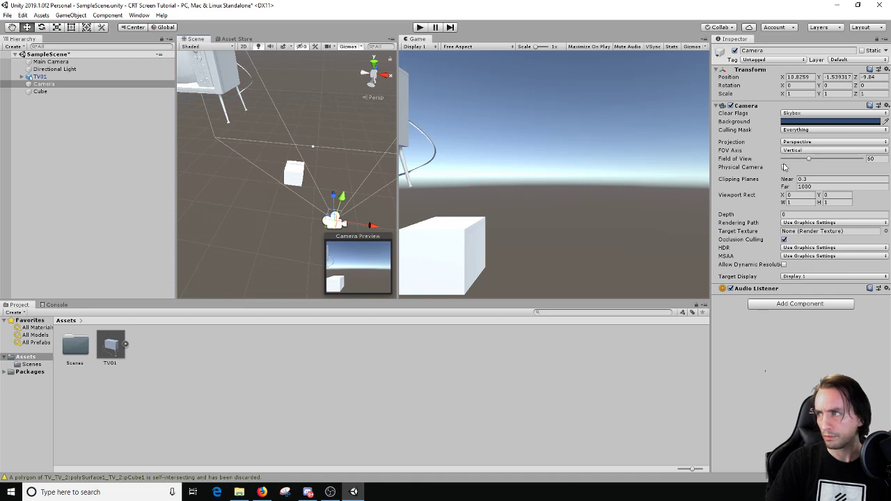
click(791, 141)
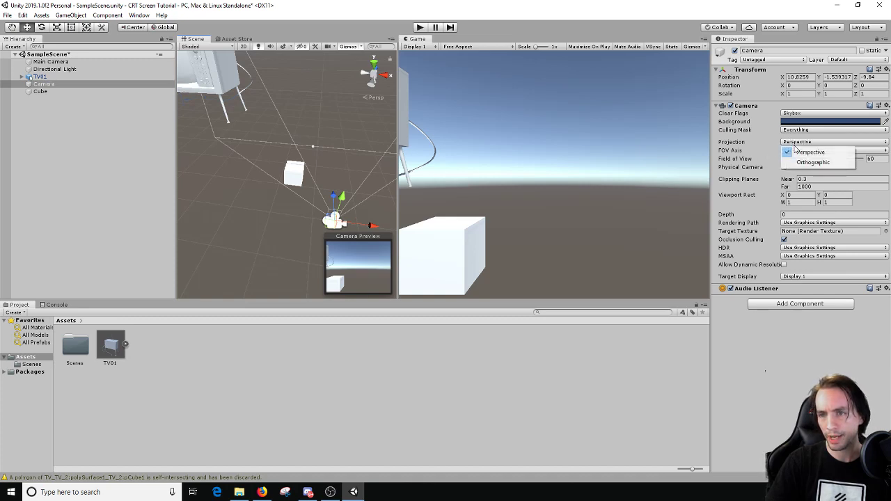
click(801, 158)
right_drag(282, 186, 317, 161)
key(s)
drag(363, 201, 374, 198)
- Set the second Camera's Clear Flags to Solid Color
click(287, 186)
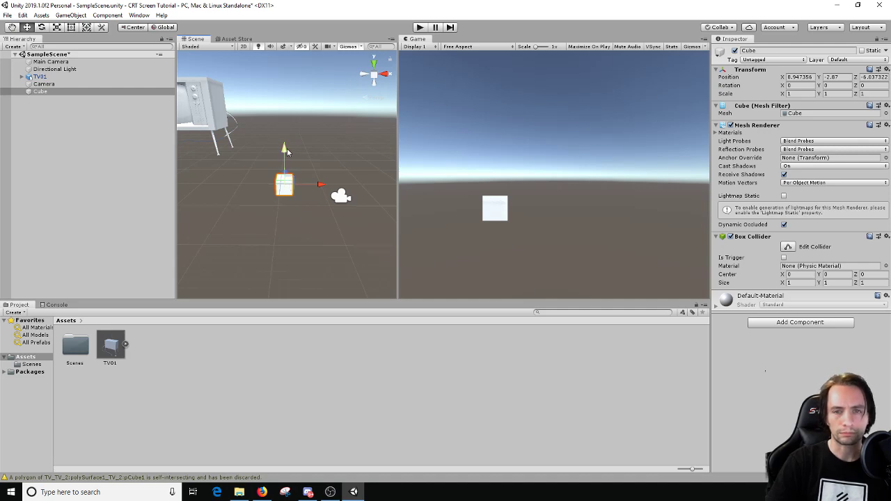
click(340, 197)
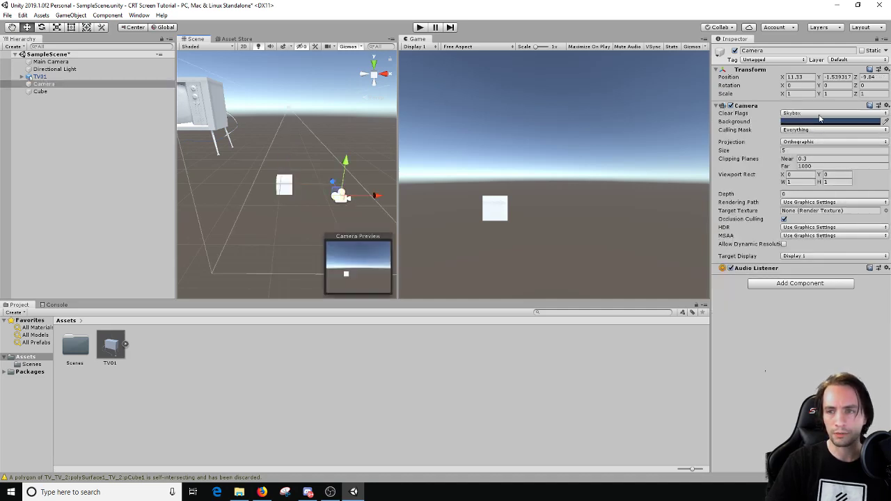
click(820, 115)
click(810, 133)
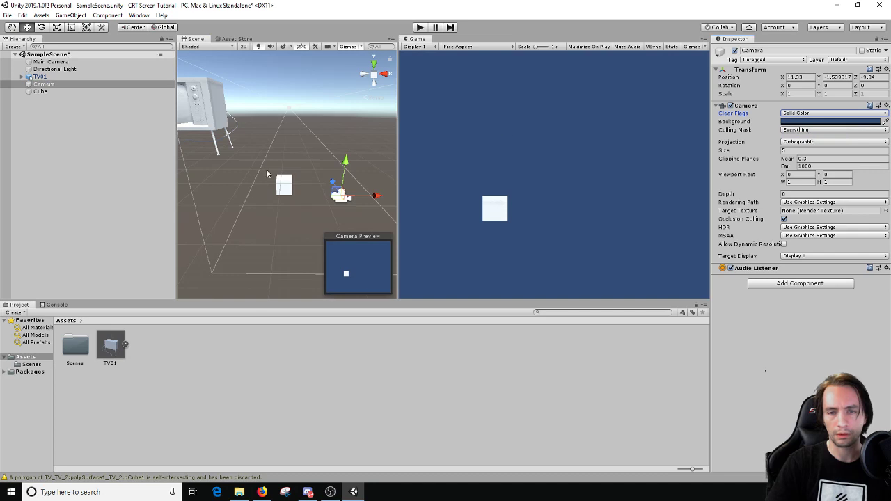
mouse_move(301, 184)
alt+mouse_down()
mouse_move(282, 188)
mouse_move(292, 182)
alt+mouse_up()
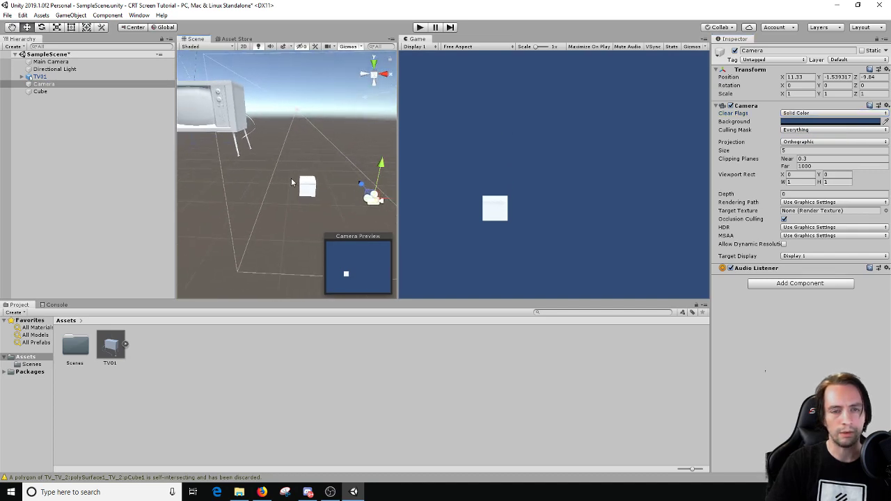
- Expand TV01 and unpack the prefab completely into ordinary objects
click(21, 77)
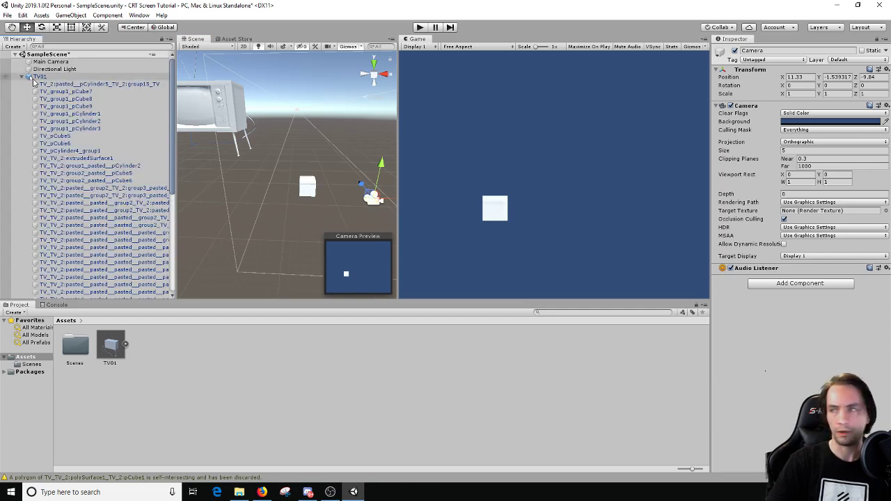
right_click(33, 78)
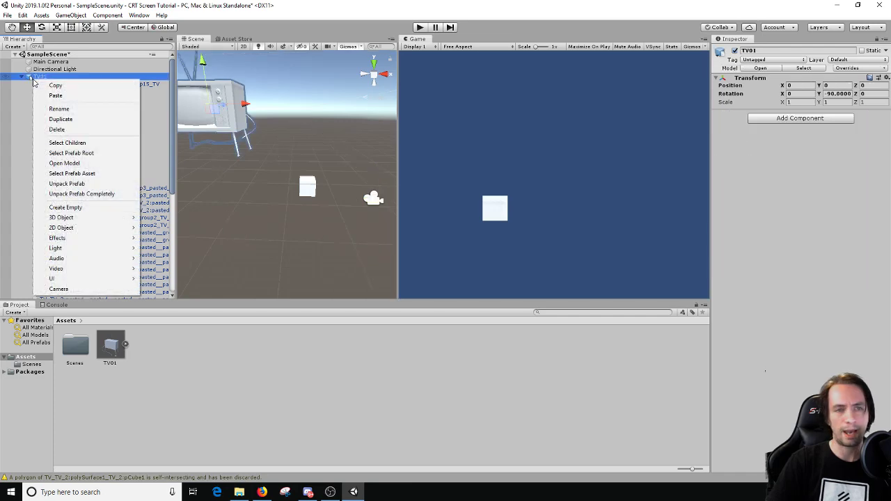
click(75, 195)
alt+drag(209, 129, 242, 122)
- Move the TV's screen mesh to the top of TV01's children and rename it _TV SCREEN
click(232, 106)
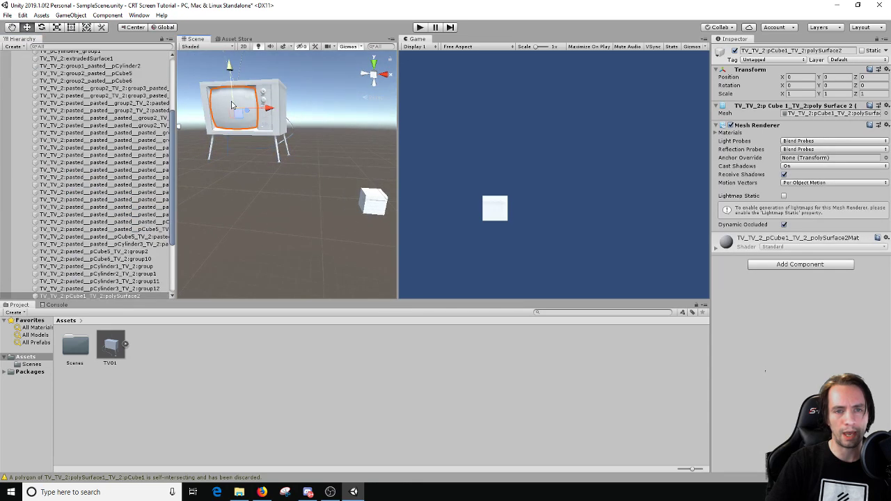
scroll(111, 181, down, 4)
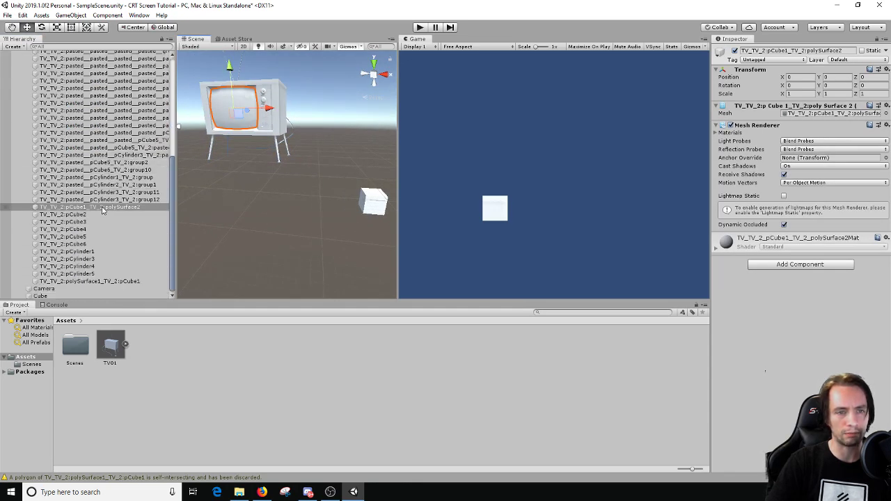
drag(102, 210, 105, 85)
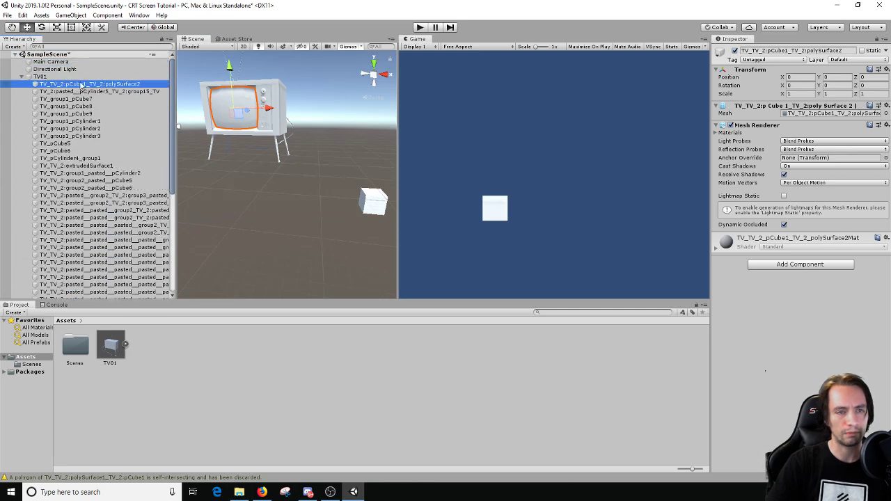
right_click(81, 85)
click(116, 109)
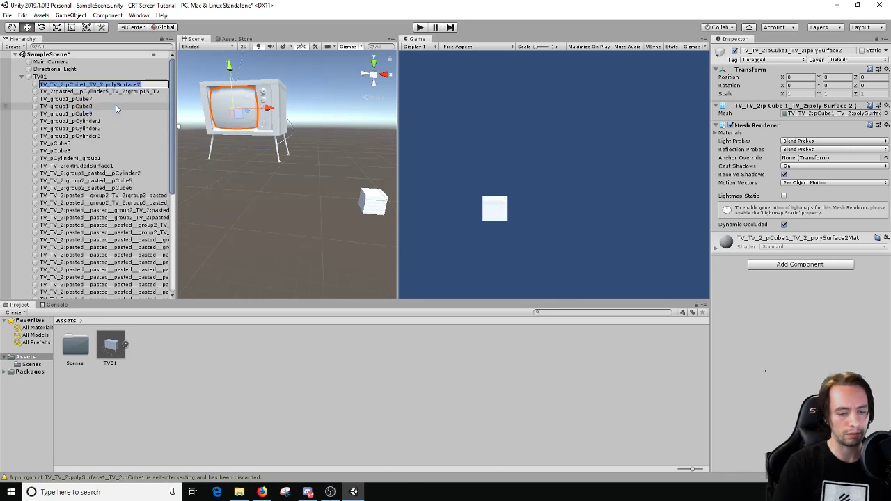
key(BackSpace)
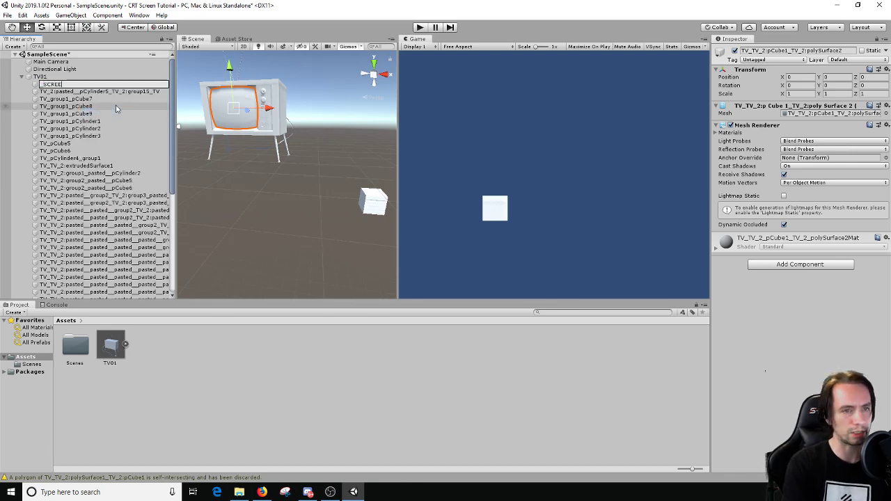
key(BackSpace)
key(BackSpace)
key(BackSpace)
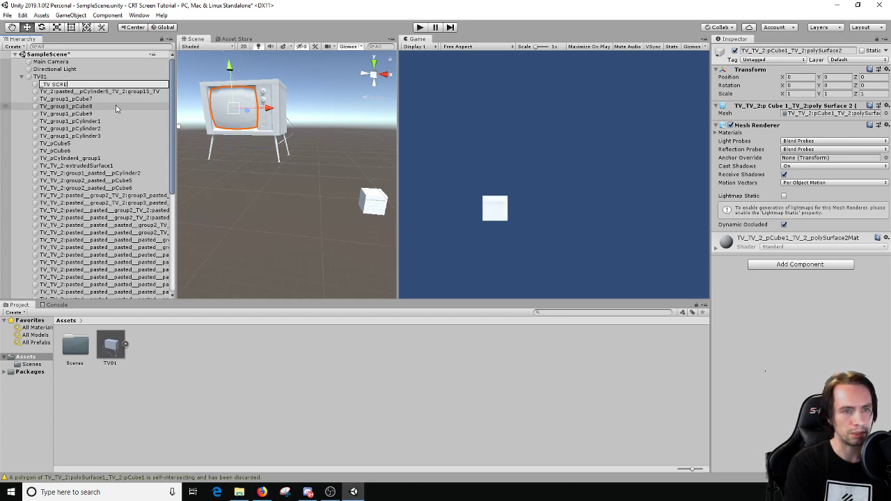
key(Return)
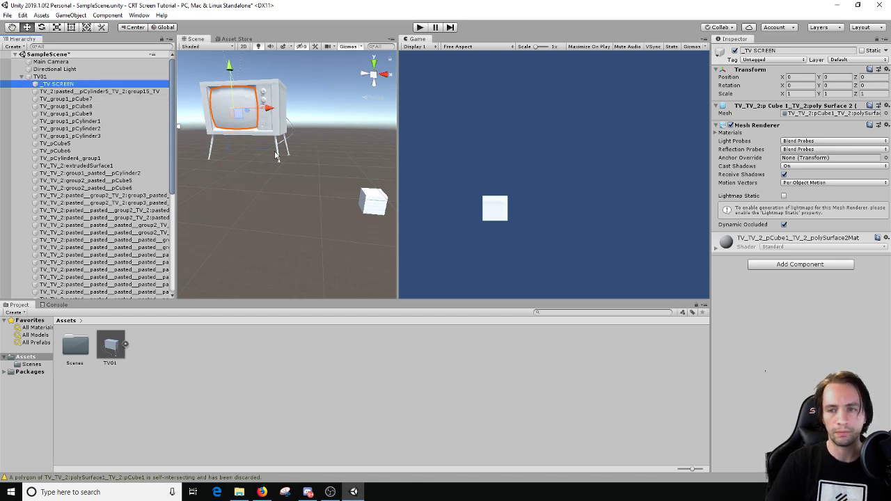
right_drag(276, 156, 302, 163)
- Create a 256×256 Render Texture in Assets named _TvScreenRenderTexture
right_click(223, 370)
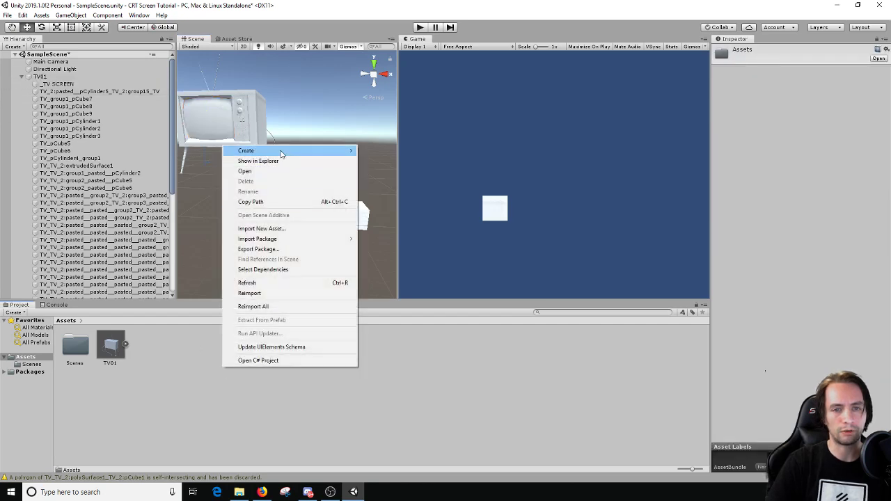
mouse_move(281, 153)
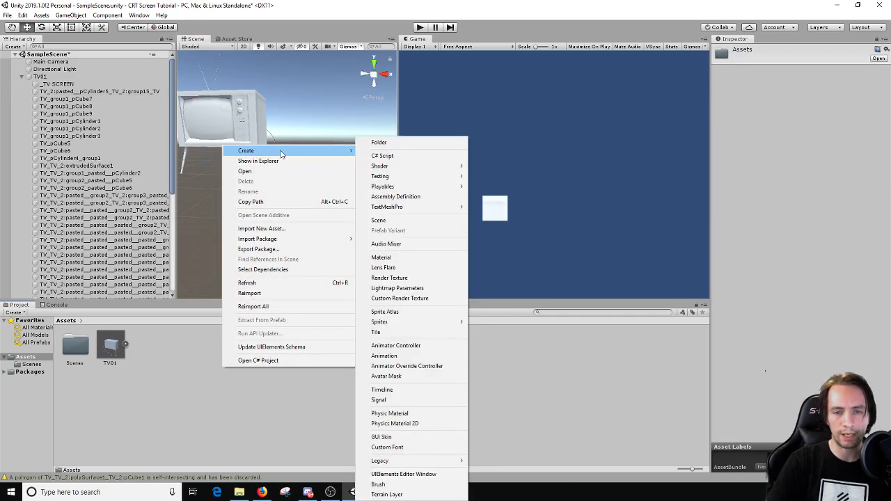
click(401, 279)
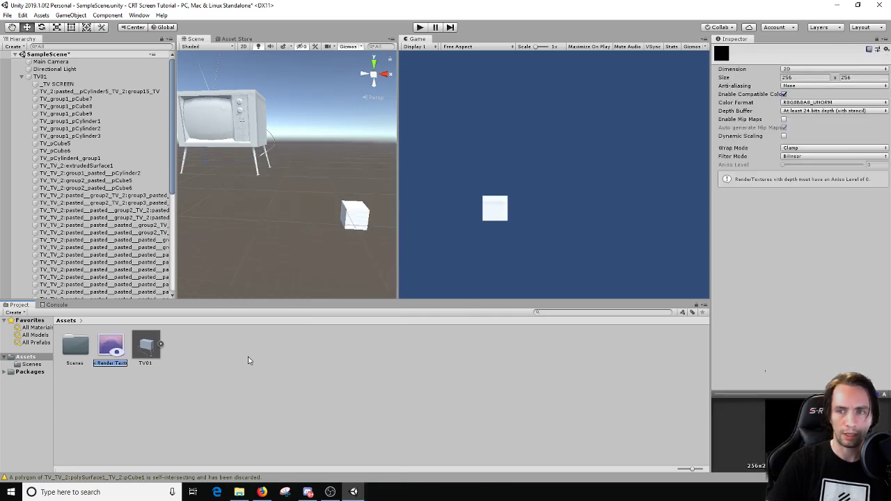
text(TV)
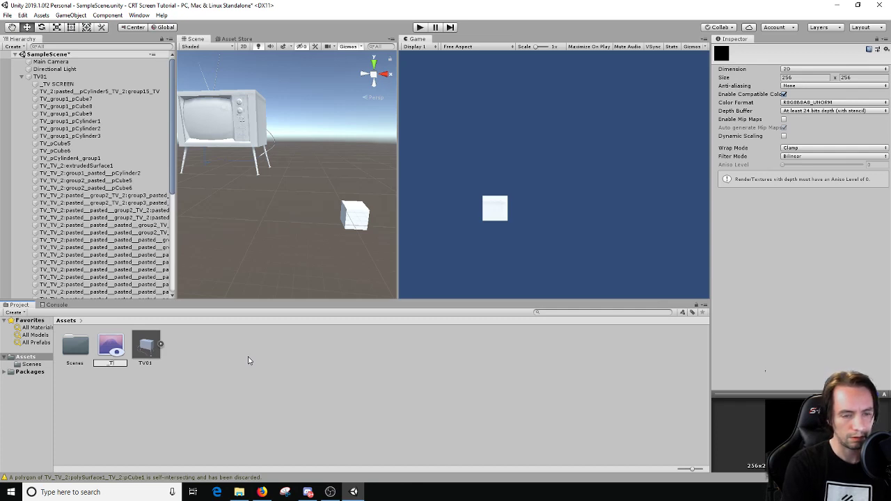
text(reenRenderTexture)
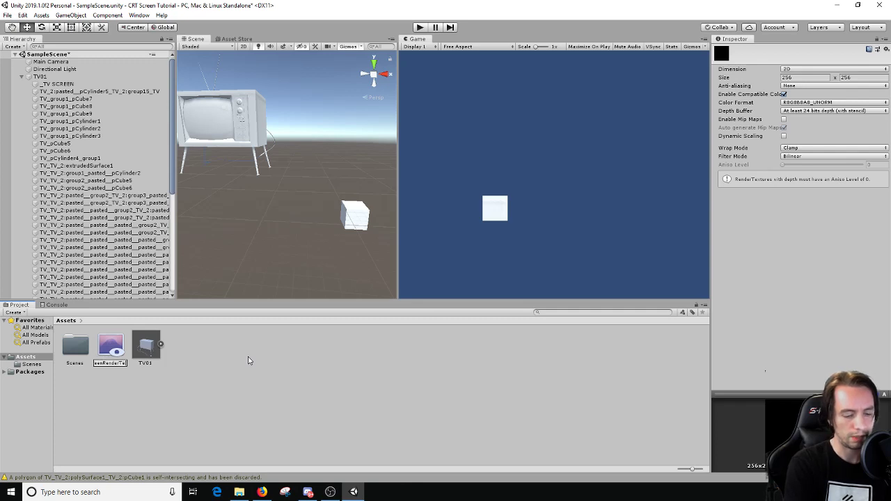
key(Return)
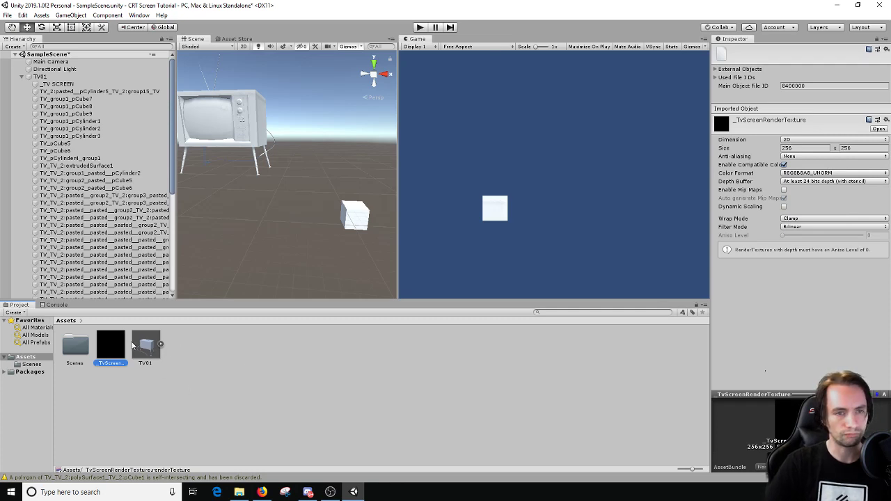
- Apply _TvScreenRenderTexture to the _TV SCREEN mesh
click(57, 84)
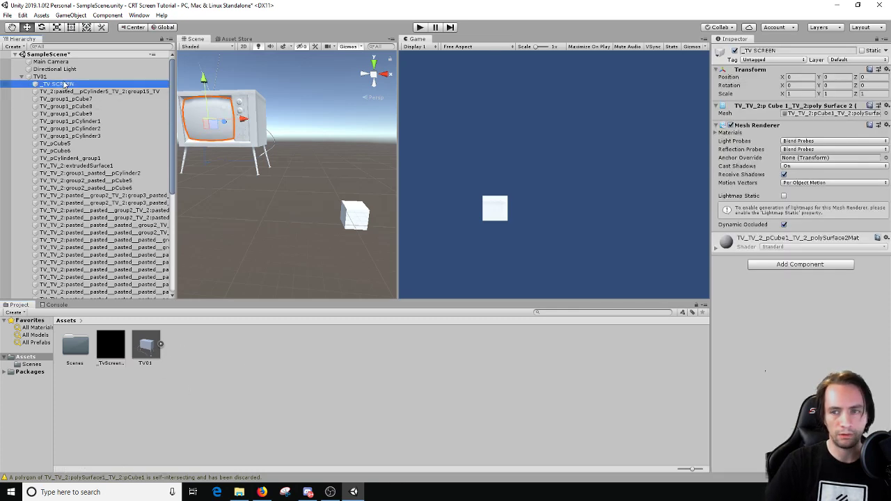
click(199, 127)
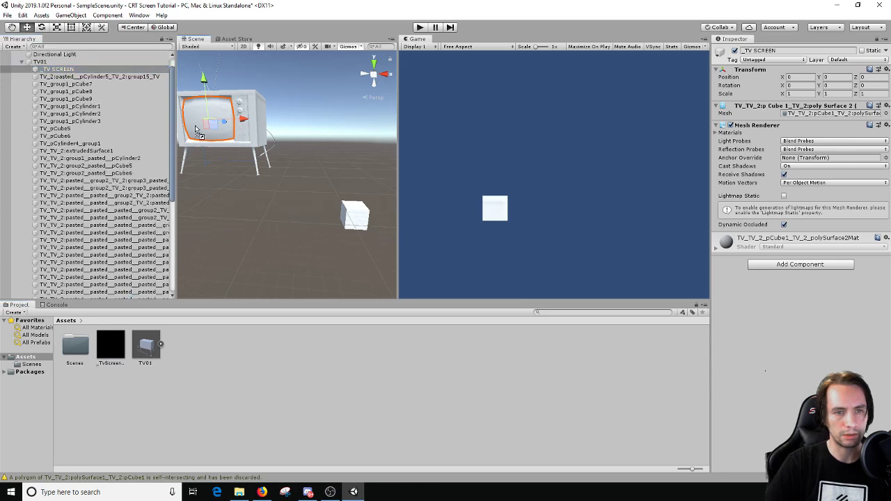
drag(199, 127, 279, 171)
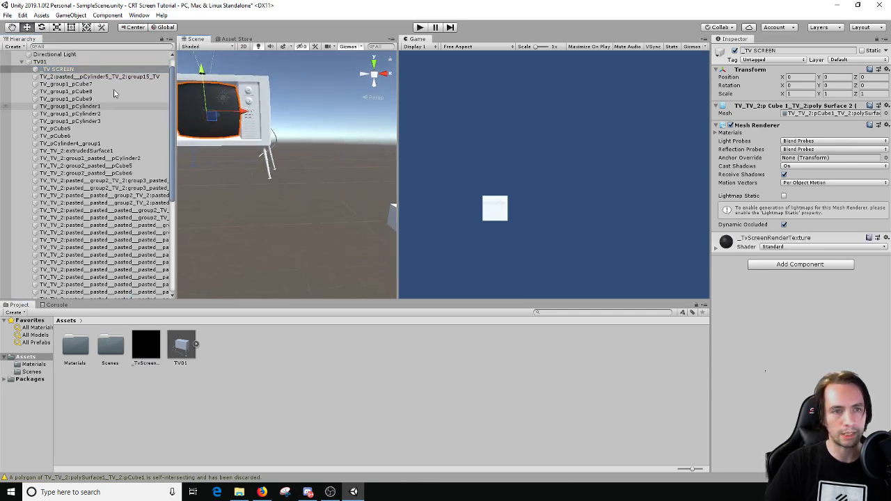
- Set _TvScreenRenderTexture as the second Camera's Target Texture
click(28, 62)
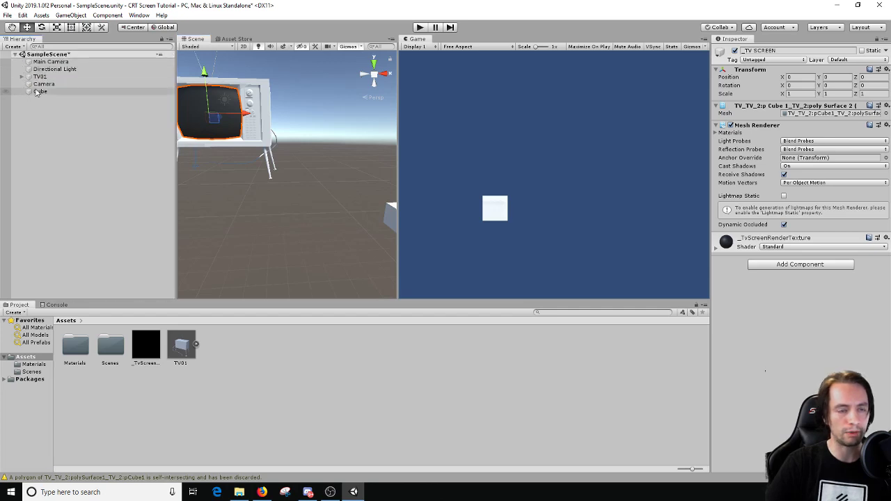
click(41, 85)
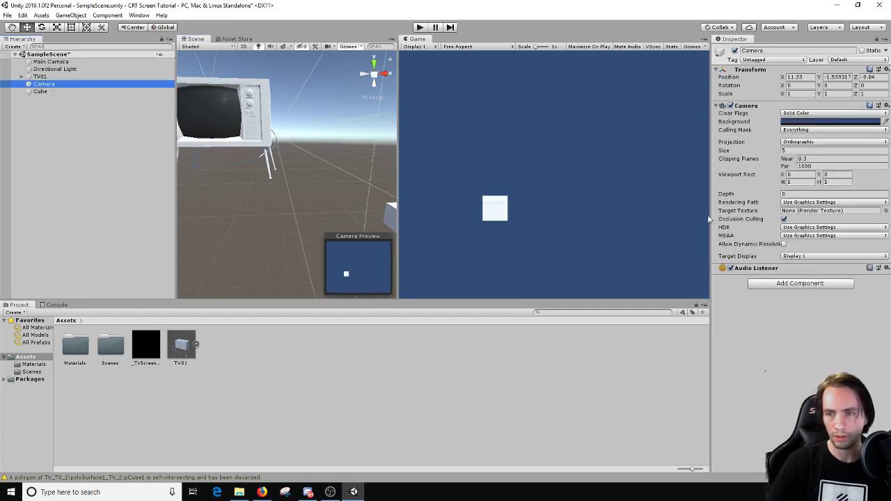
drag(155, 354, 799, 213)
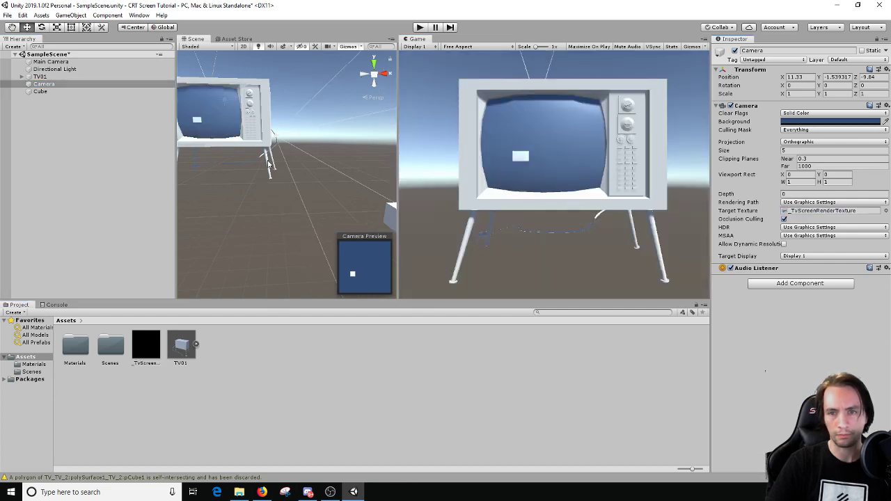
alt+drag(270, 164, 283, 177)
click(223, 144)
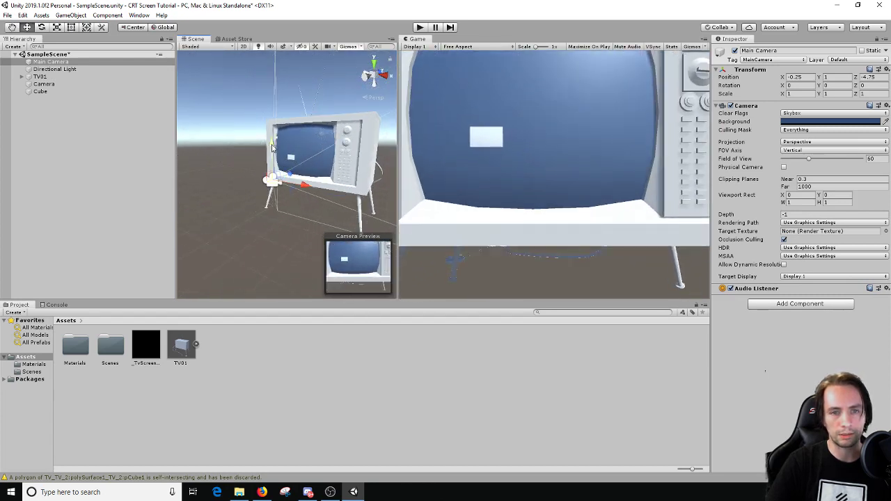
- Move the Main Camera to about (-0.84, 1.887, -4.25) so the TV screen fills the Game view
drag(272, 147, 272, 129)
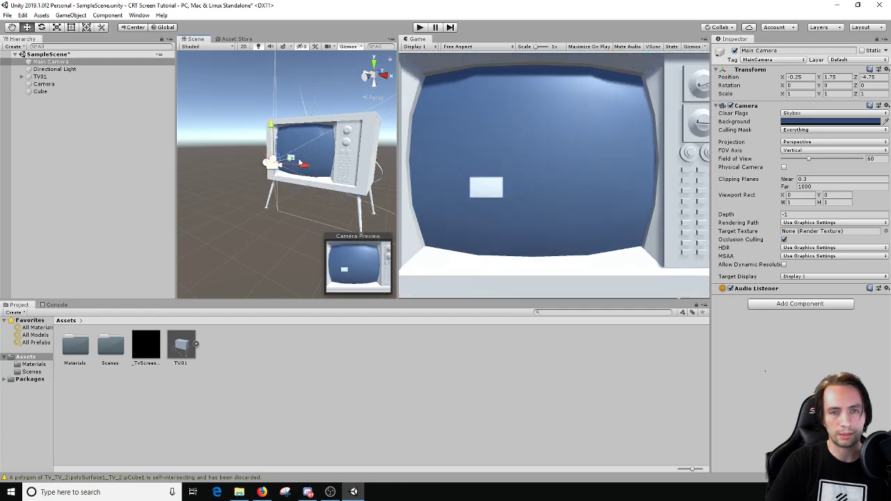
drag(291, 159, 301, 167)
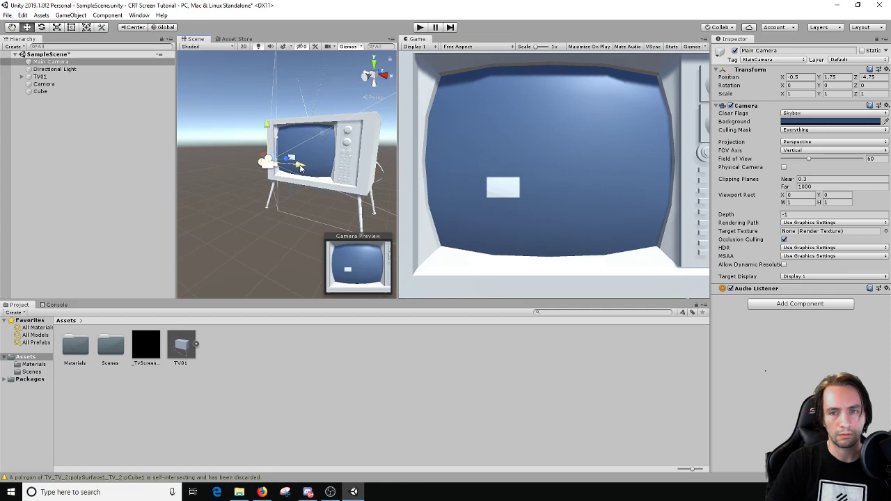
scroll(296, 181, up, 5)
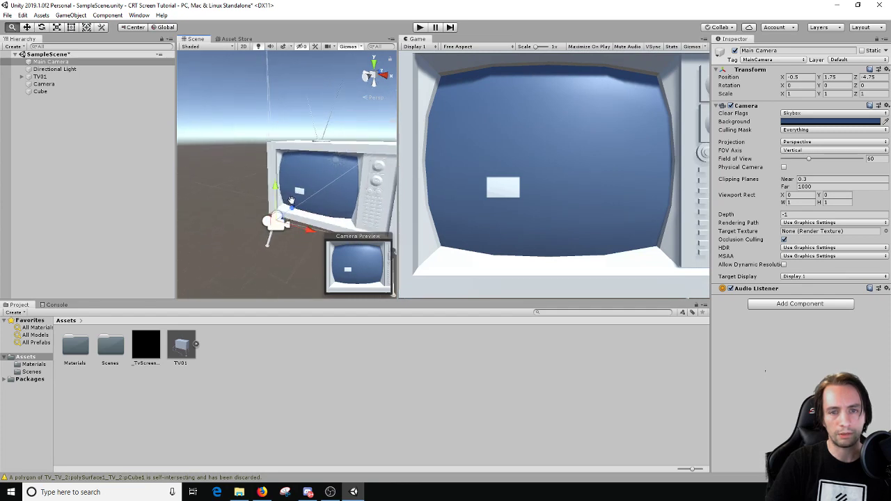
scroll(290, 202, down, 1)
drag(290, 202, 305, 233)
alt+drag(272, 200, 247, 173)
alt+drag(265, 209, 292, 204)
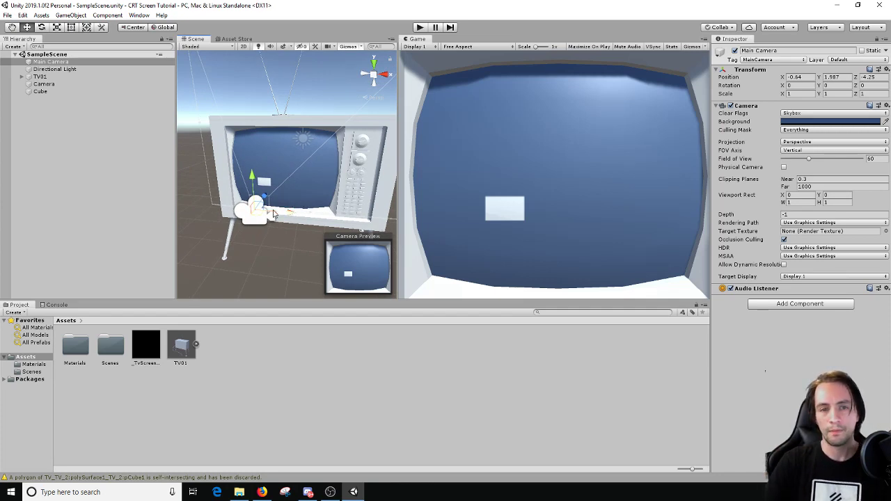
- Rename the second Camera to TV Camera
click(50, 84)
right_click(49, 85)
click(72, 116)
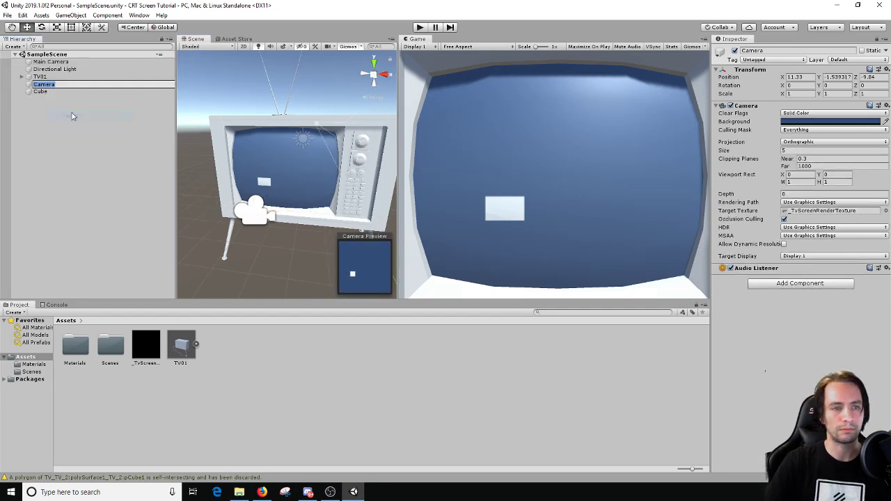
text(TV)
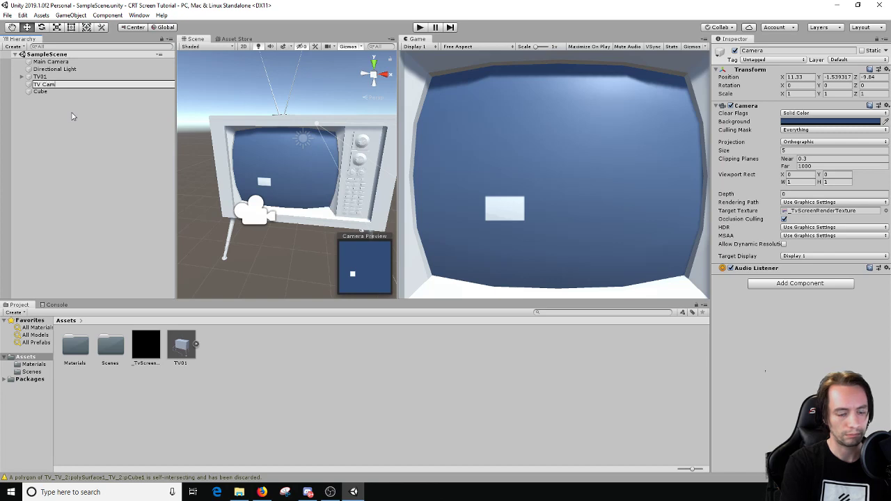
key(Return)
- Move the cube to 8.37, 2.87, -6.04 onto the TV screen, briefly checking Downloads in File Explorer
right_drag(233, 174, 261, 219)
click(260, 219)
mouse_move(291, 220)
mouse_down()
mouse_move(333, 220)
mouse_move(286, 220)
mouse_up()
right_drag(286, 221, 297, 236)
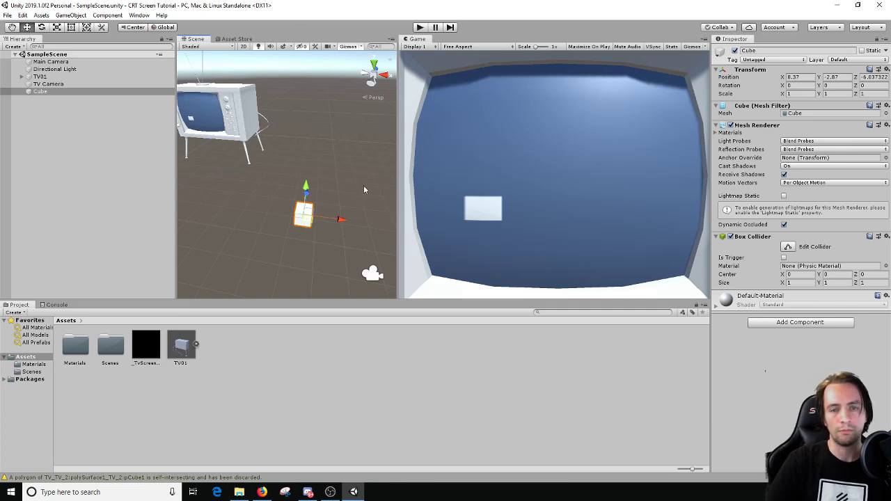
mouse_move(365, 188)
right_down()
mouse_move(375, 177)
mouse_move(354, 176)
right_up()
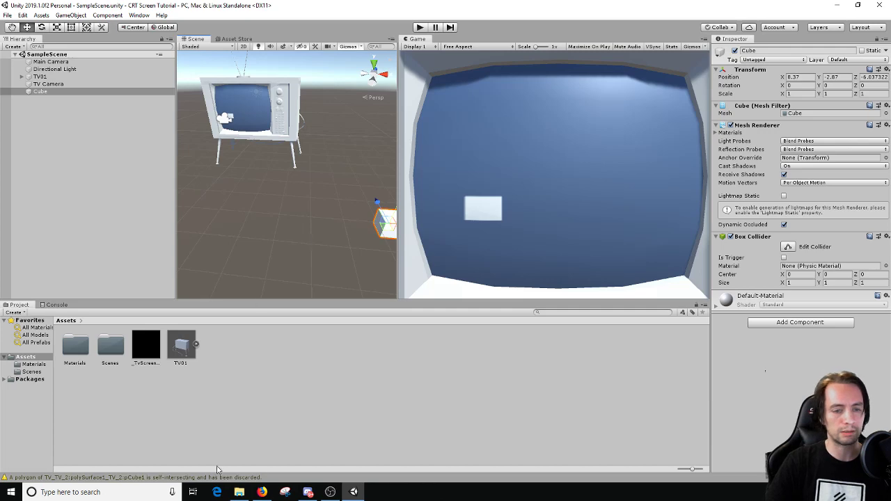
click(239, 492)
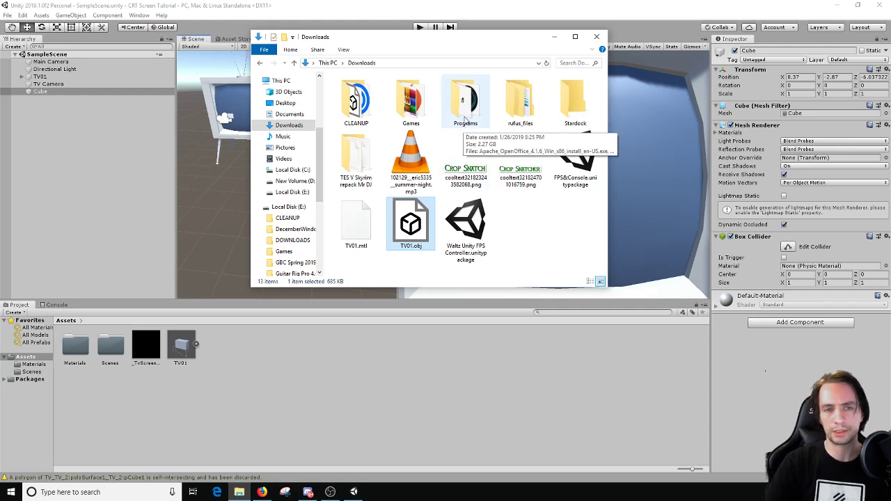
click(553, 36)
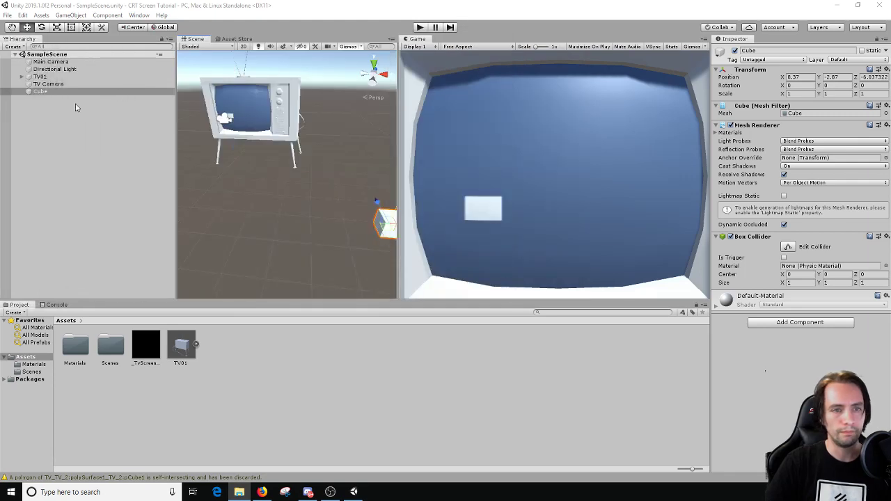
- Set TV Camera's Background colour to dark grey 2C2C2C
click(50, 83)
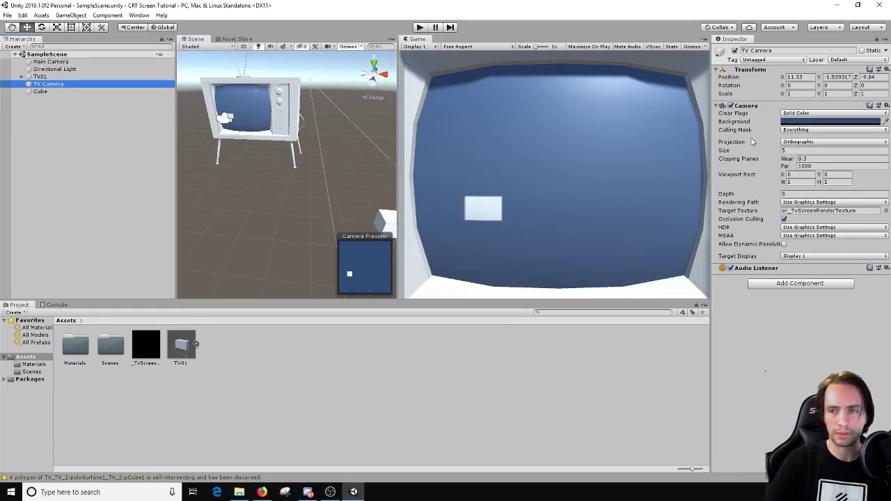
click(807, 122)
drag(62, 92, 36, 105)
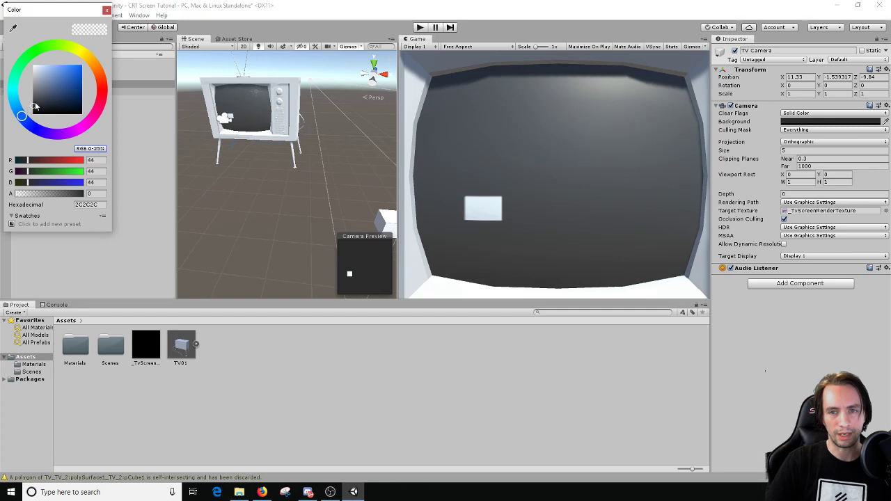
click(107, 10)
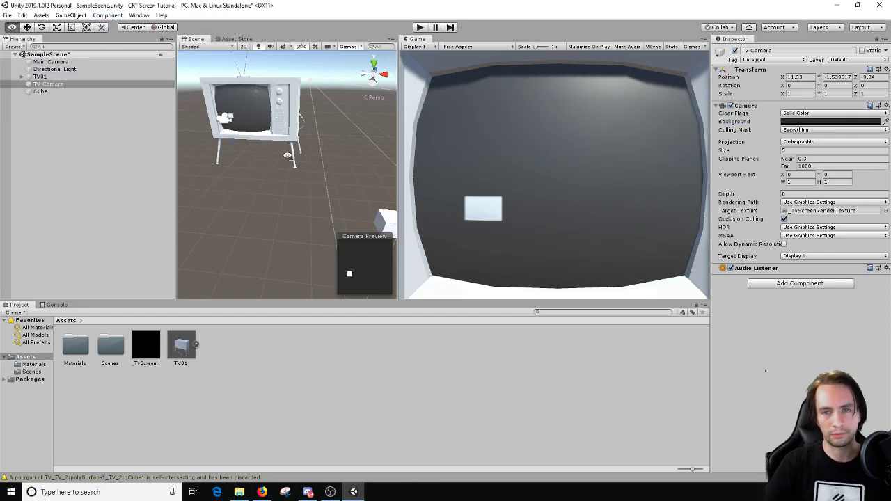
alt+drag(313, 158, 291, 138)
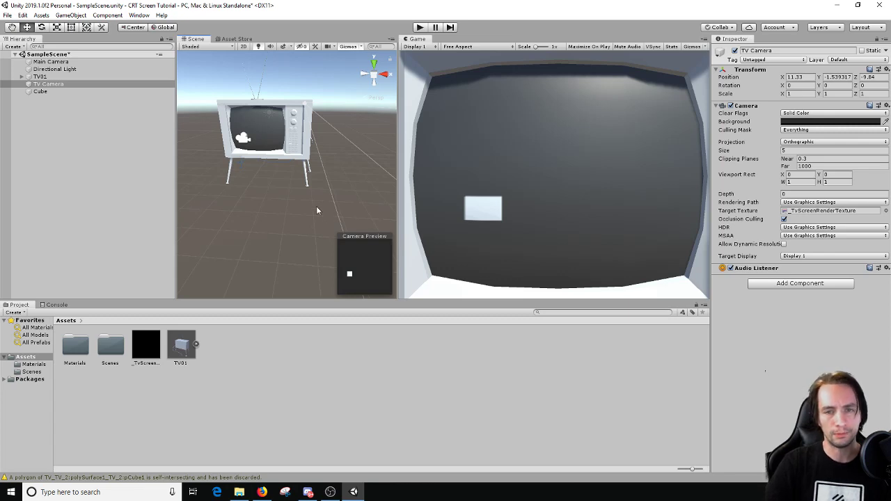
- Orbit closer to the TV and switch to File Explorer for the Scanlines shader file
mouse_move(272, 188)
alt+mouse_down()
mouse_move(286, 148)
mouse_move(284, 193)
alt+mouse_up()
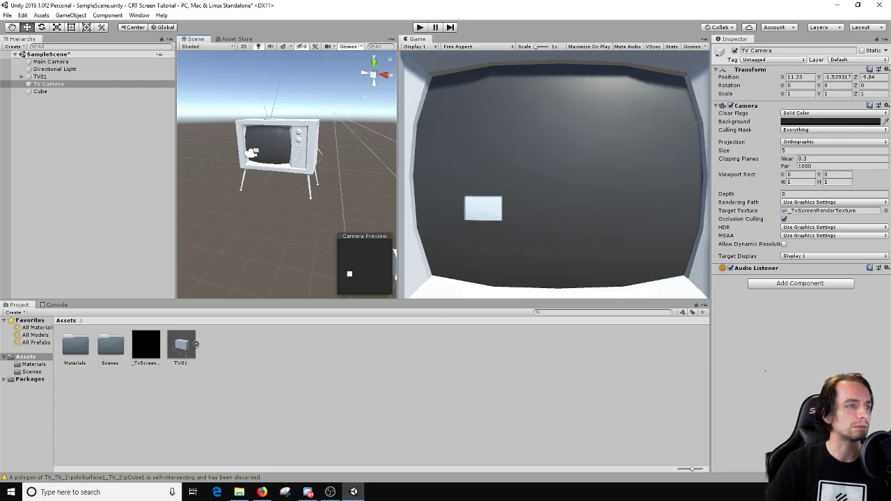
click(239, 492)
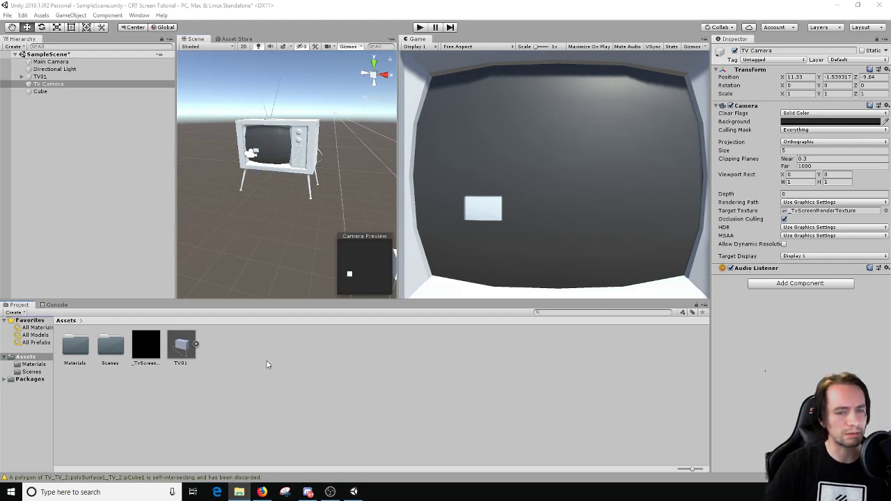
- Delete the Scanlines shader asset and import the Realistic Glitches Lite package from File Explorer
click(51, 84)
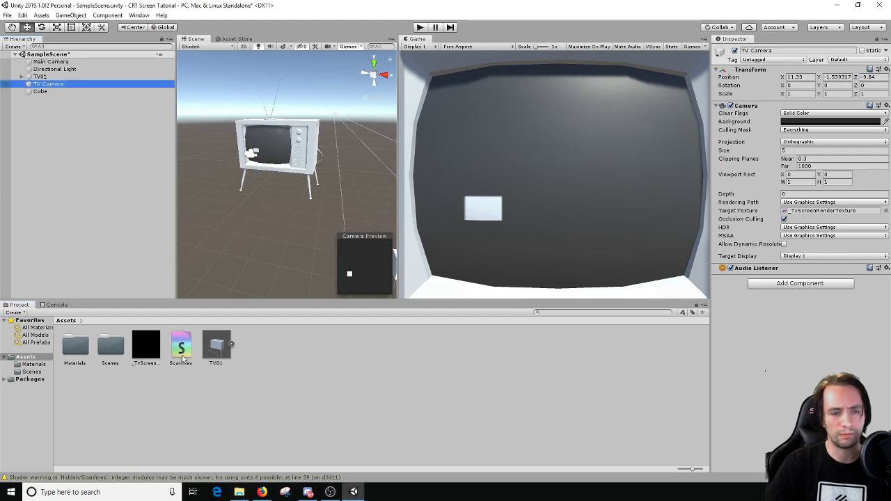
mouse_move(183, 356)
mouse_down()
mouse_move(691, 294)
mouse_move(259, 395)
mouse_move(184, 368)
mouse_up()
key(Delete)
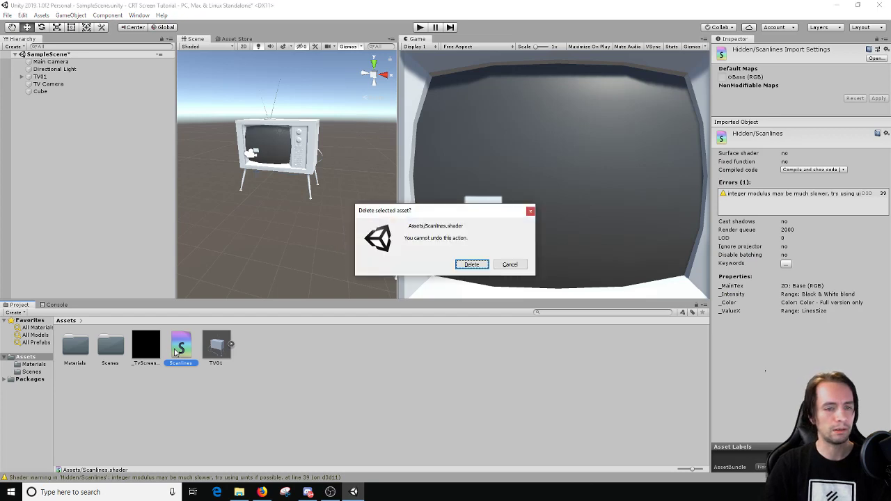
click(472, 267)
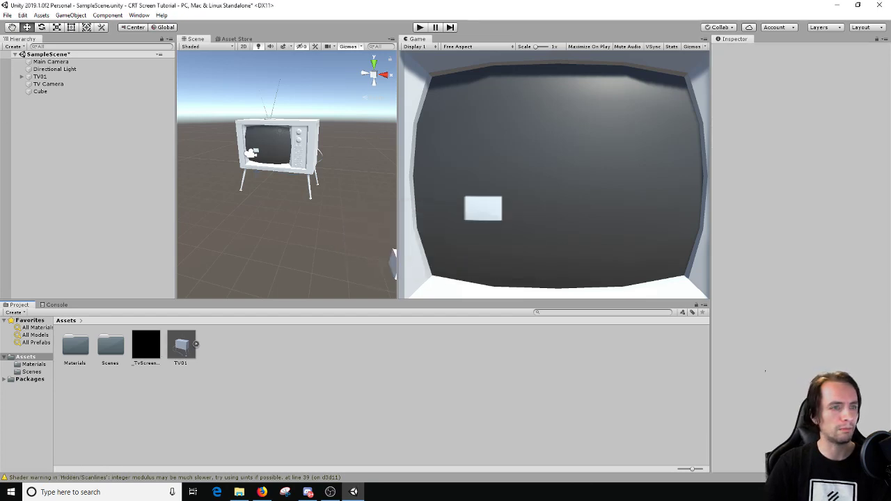
key(super+e)
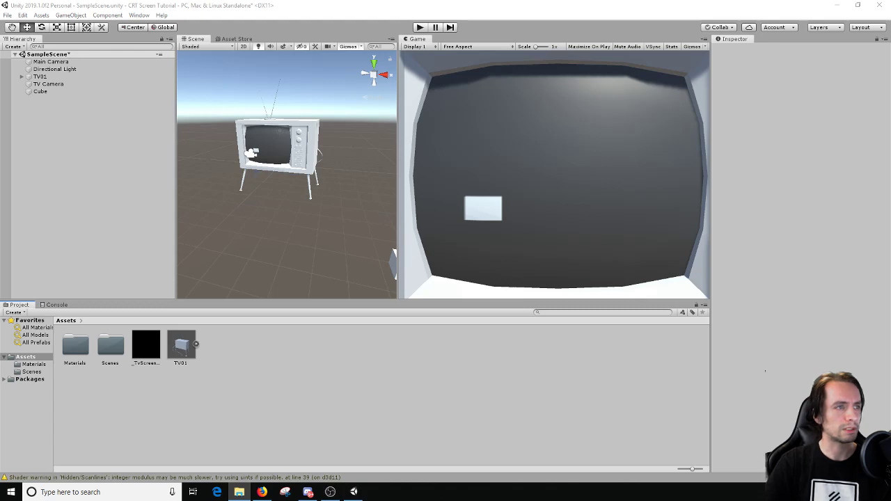
click(307, 379)
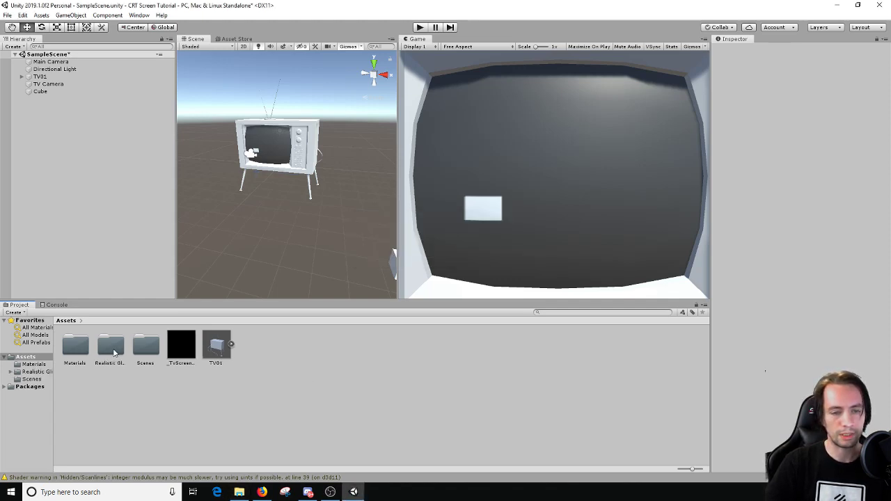
- Browse to Realistic Glitches Lite > Assets > Scripts and inspect the ShaderEffect_CRT script
double_click(111, 348)
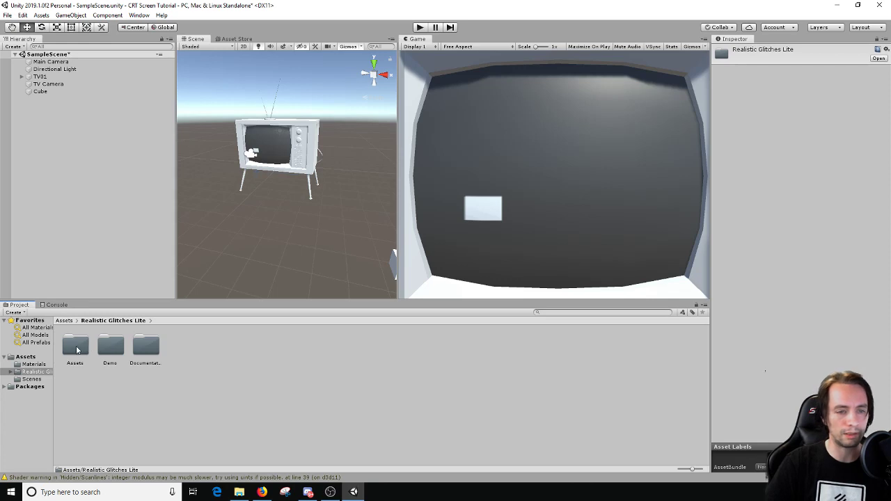
double_click(77, 348)
double_click(110, 346)
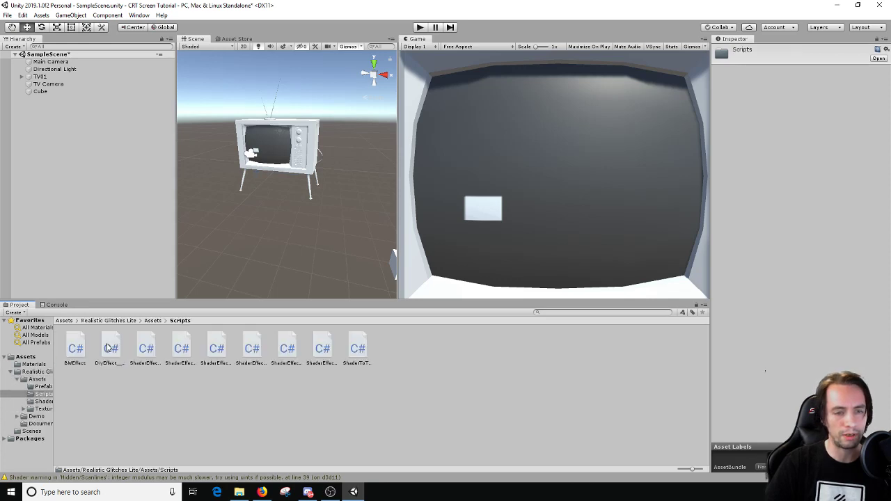
click(147, 355)
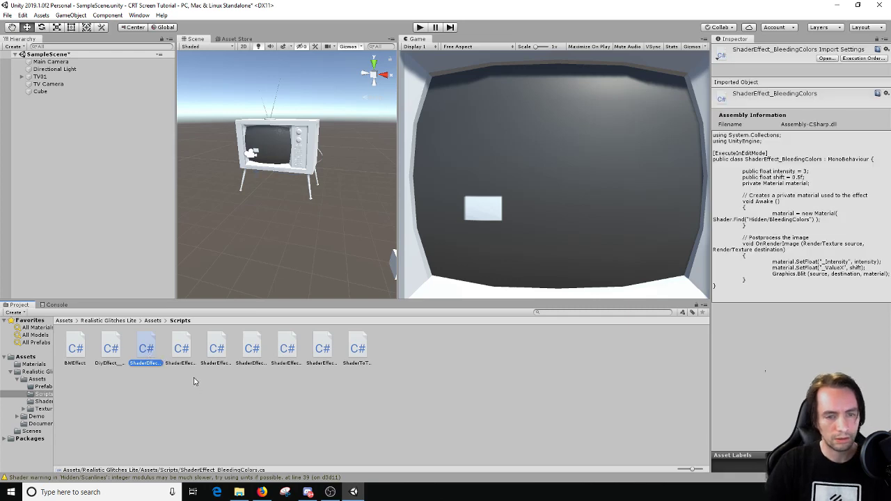
ctrl+scroll(197, 386, down, 5)
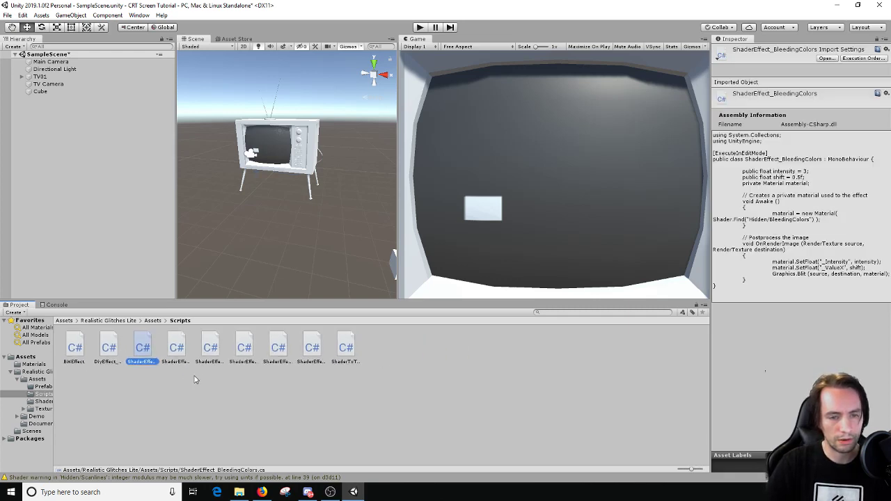
click(101, 359)
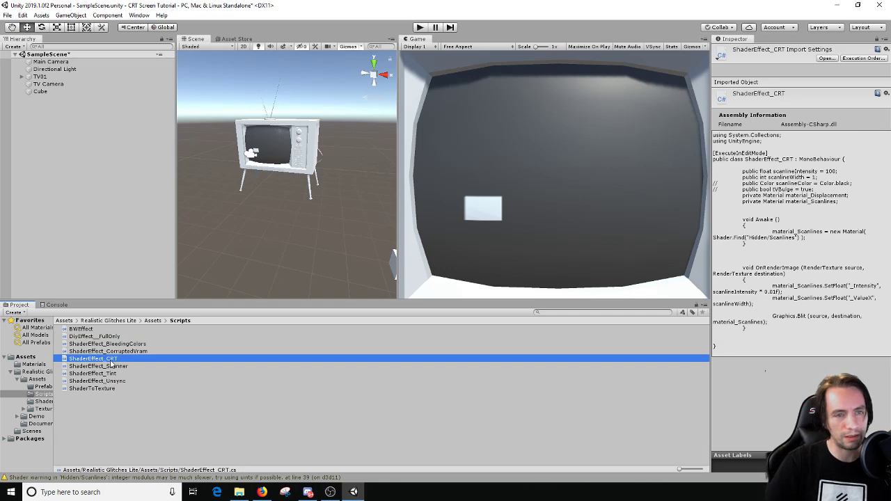
- Attach ShaderEffect_CRT to TV Camera with Scanline Intensity 25 and check the scanlines on the TV
click(48, 83)
drag(101, 361, 748, 328)
drag(766, 270, 769, 278)
click(797, 296)
text(25)
alt+drag(300, 174, 312, 169)
scroll(313, 168, up, 3)
scroll(314, 168, up, 5)
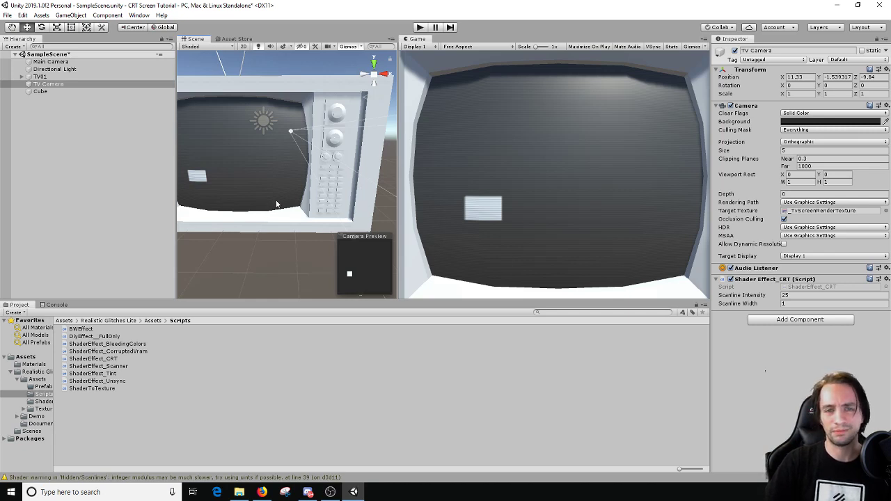
alt+drag(276, 204, 373, 47)
- Play the scene with the Game view maximized to check the TV feed, then stop playback
click(419, 27)
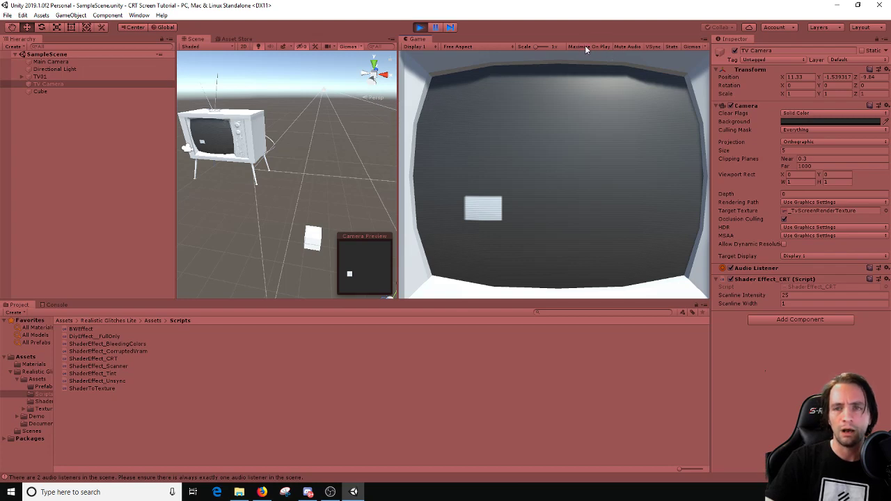
right_click(421, 38)
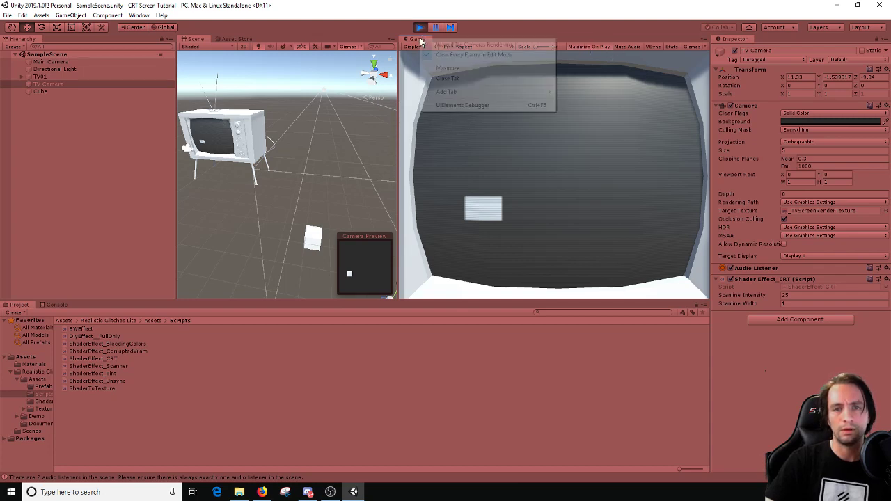
click(447, 66)
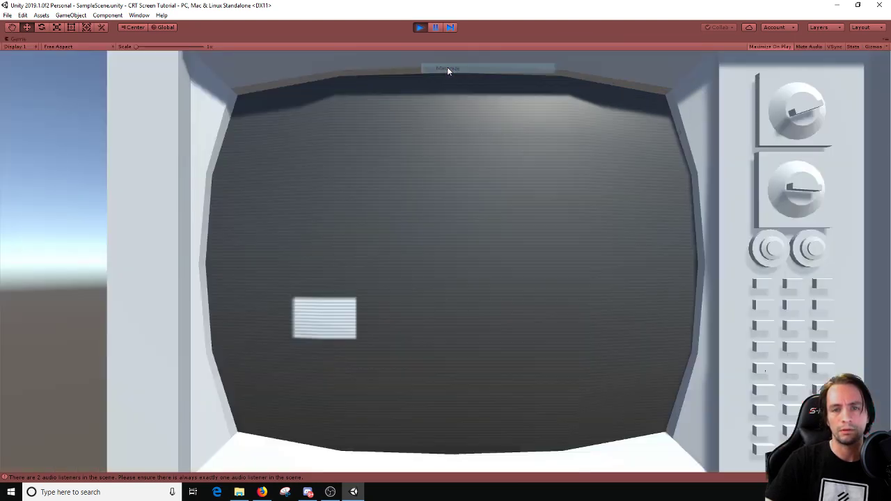
click(420, 27)
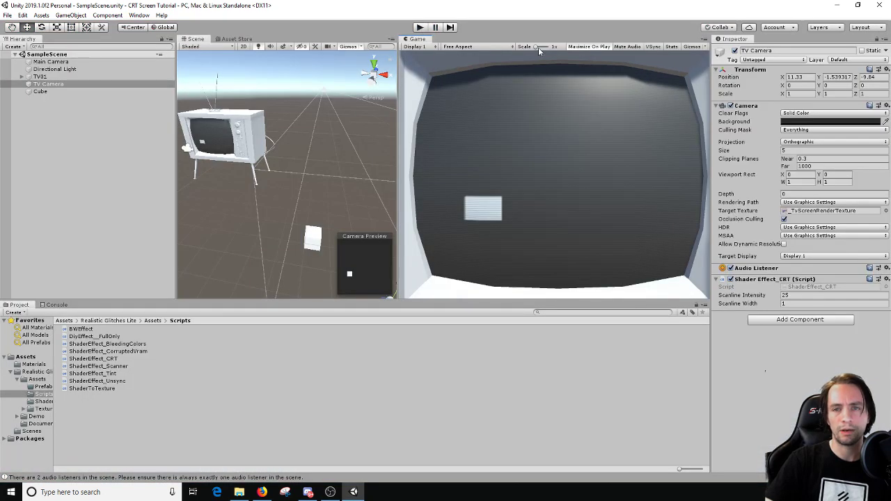
- Dock the Game view as a tab beside Scene and Asset Store, returning to the Scene view
drag(399, 126, 413, 137)
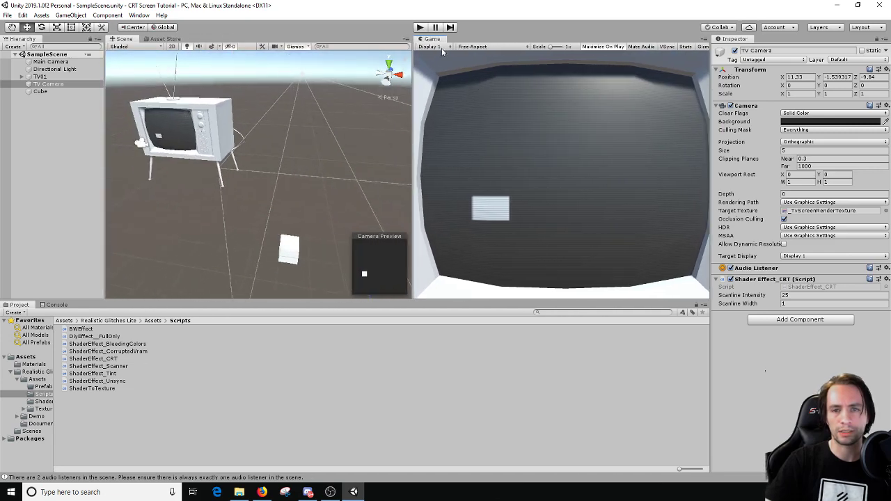
drag(431, 39, 349, 36)
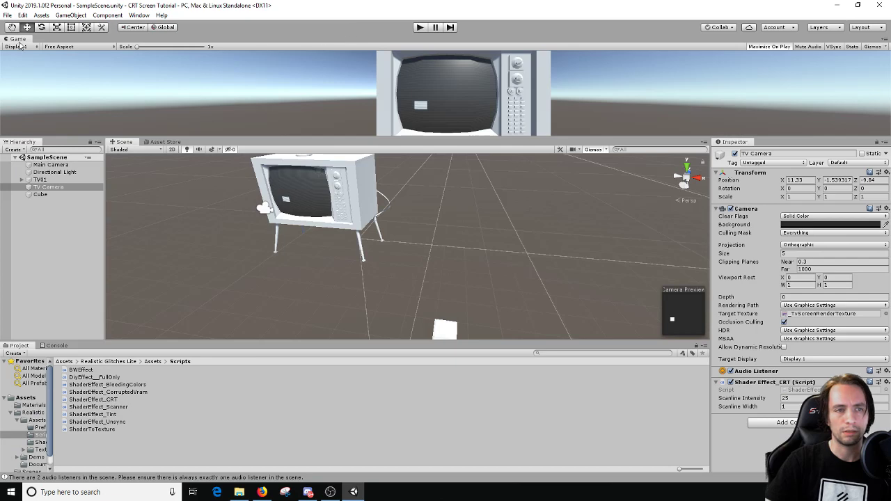
drag(20, 43, 264, 150)
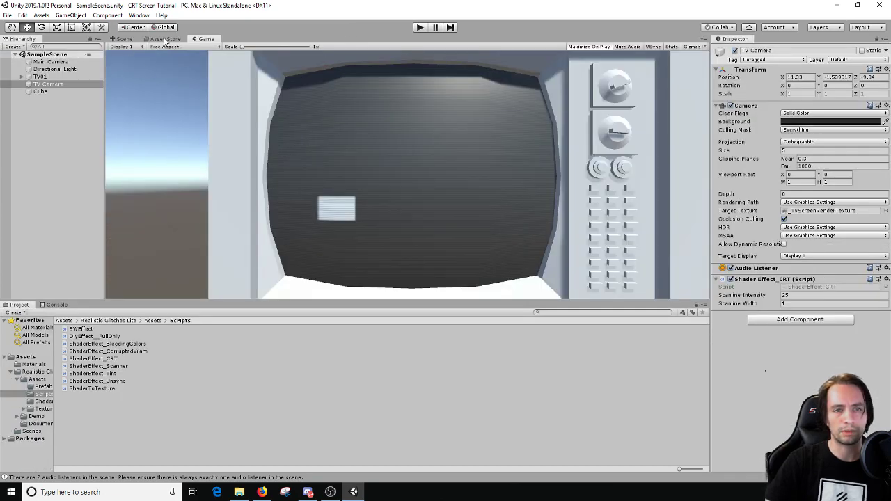
click(123, 39)
- Move the Main Camera to X -0.39, Z -3.25 and check its framing of the TV
click(241, 134)
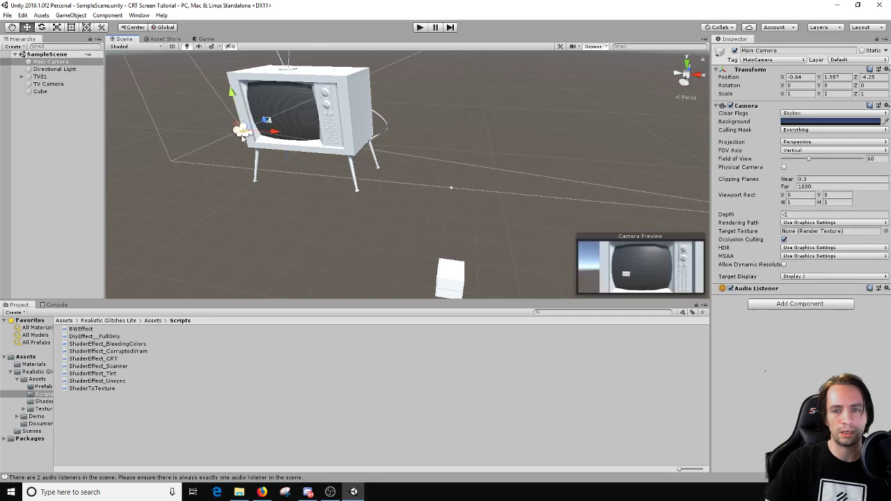
drag(269, 134, 318, 129)
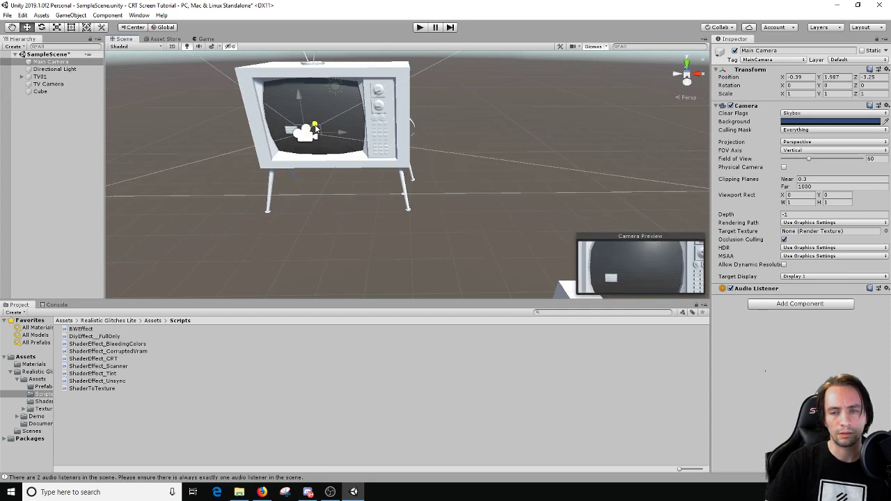
click(206, 39)
click(124, 39)
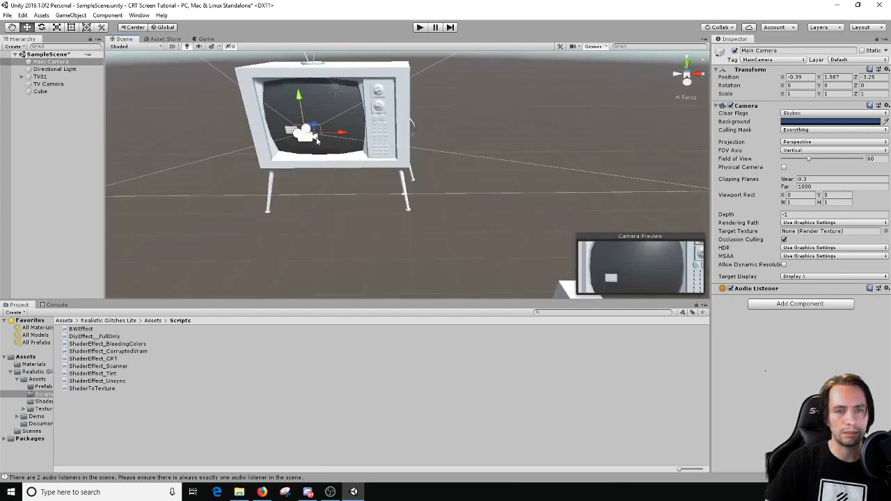
alt+drag(286, 104, 181, 113)
click(41, 76)
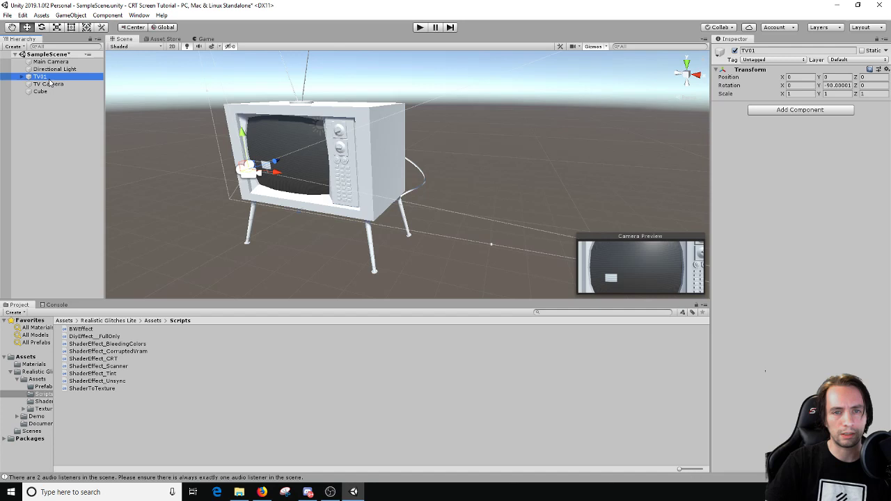
- Scale TV01 to 0.75 on X, Y and Z and preview it through the game camera
click(59, 30)
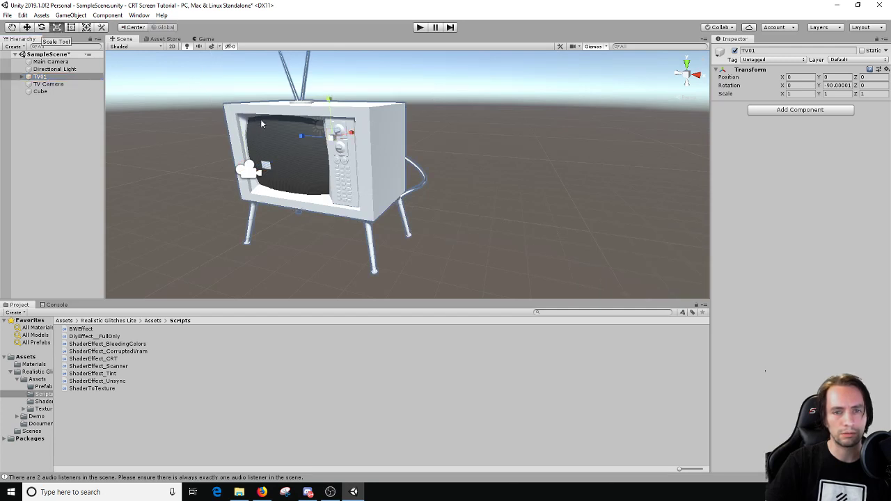
click(802, 93)
text(0.75)
key(Tab)
text(0.75)
key(Tab)
text(0.75)
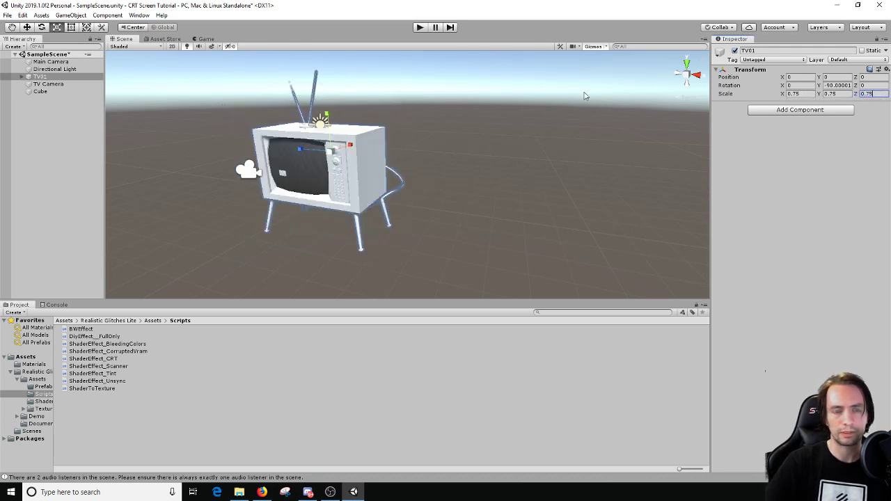
click(205, 39)
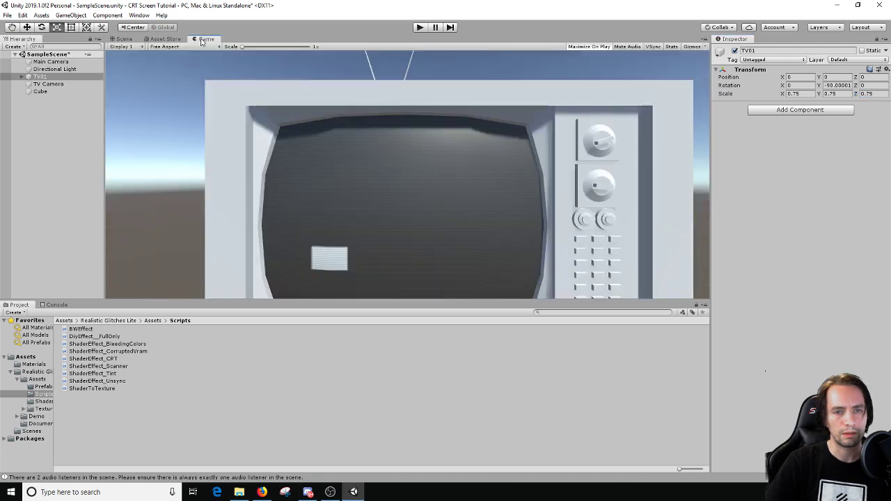
- Move the Main Camera closer to the TV, to -0.39, 1.58, -2.36
click(124, 39)
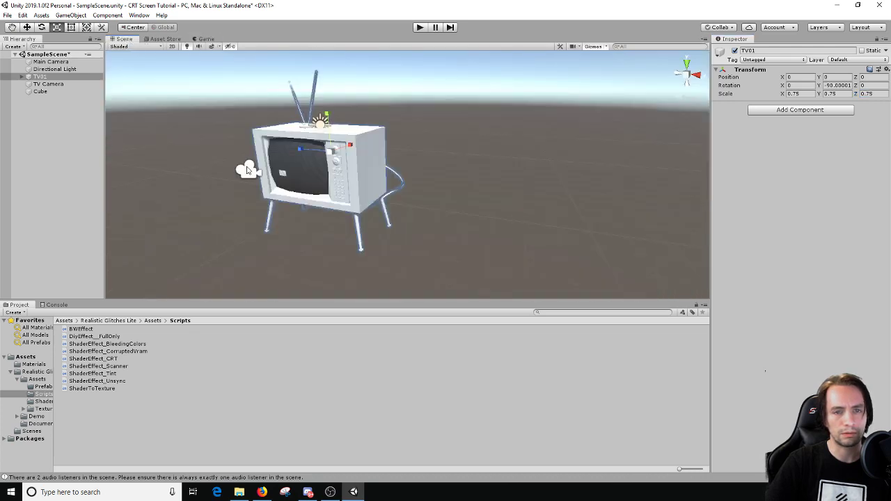
click(246, 166)
click(28, 27)
drag(277, 160, 320, 172)
- Check the camera framing, then set the Main Camera's field of view to 76
click(208, 39)
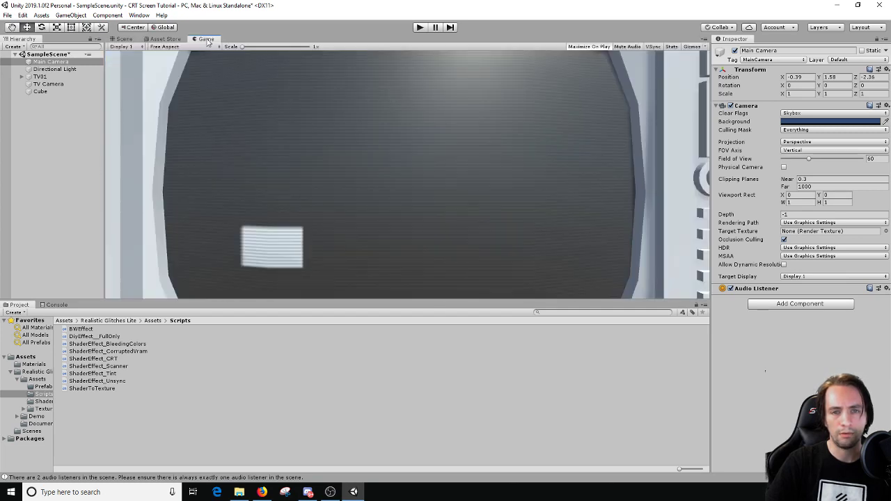
click(129, 40)
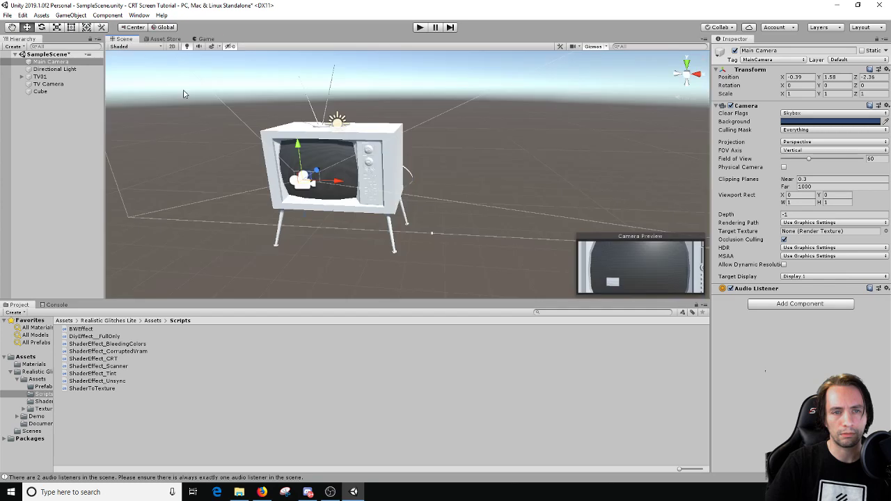
click(49, 62)
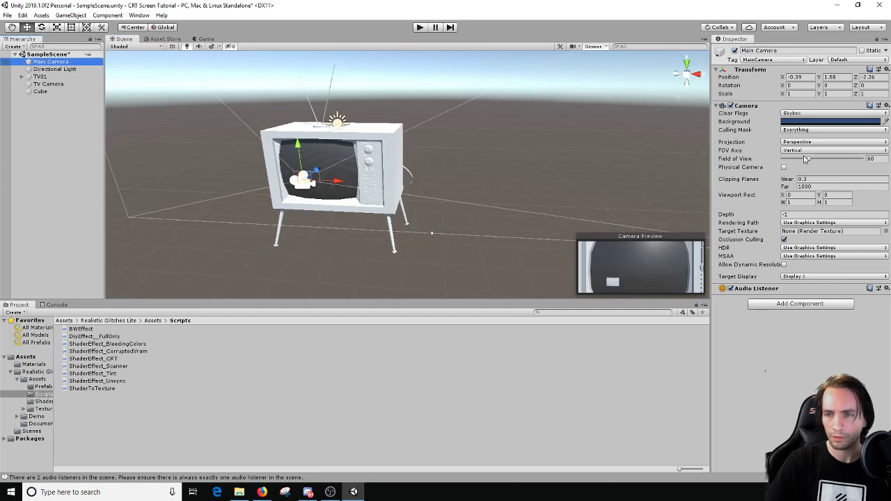
drag(809, 159, 816, 165)
- Set the camera's Viewport Rect height to 1 and width to 0.75
click(835, 202)
text(0.75)
key(Return)
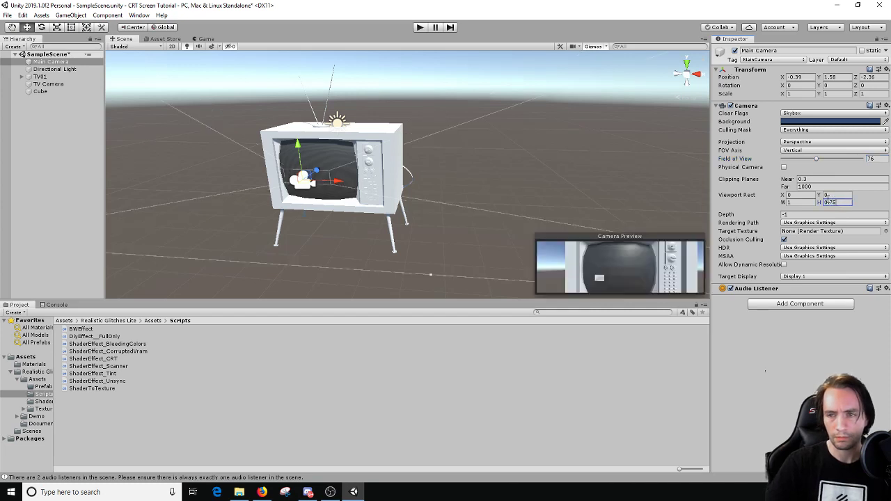
click(835, 203)
text(1)
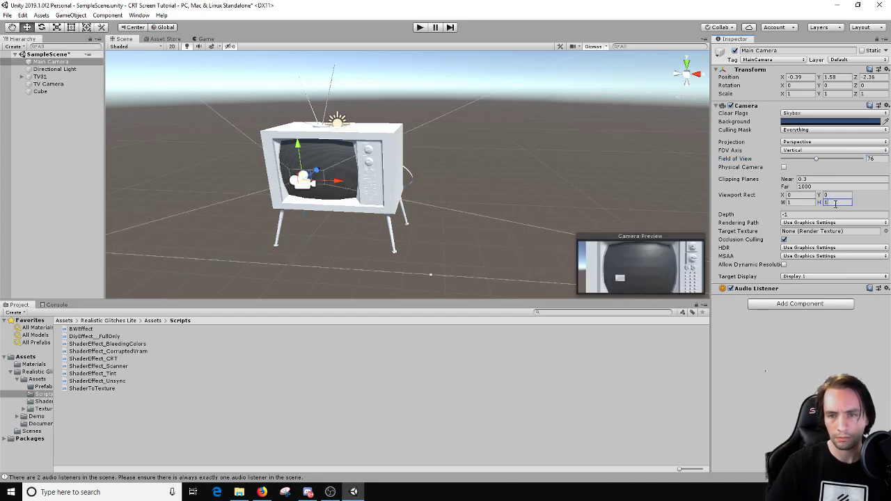
key(Return)
click(806, 203)
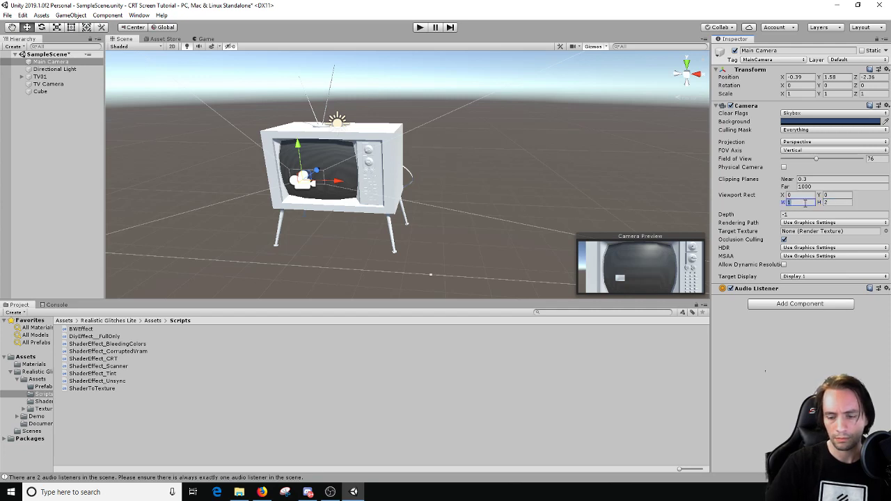
text(0.75)
key(Return)
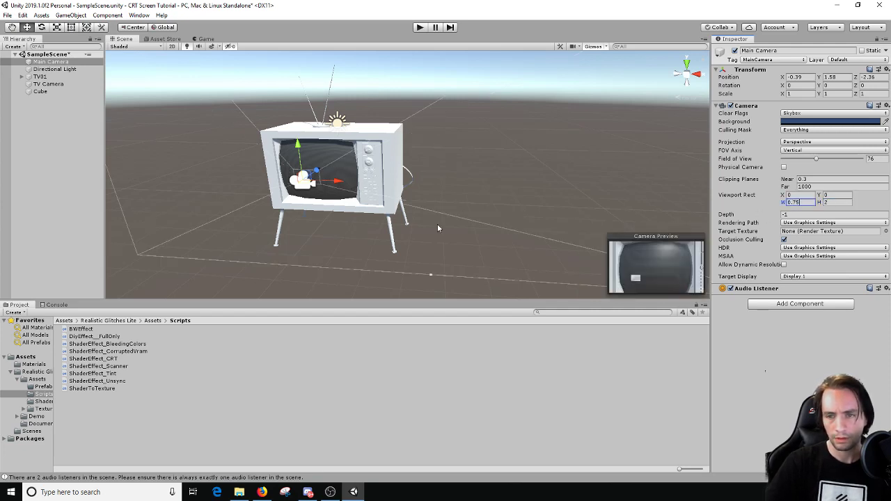
- Narrow the viewport width to 0.5 and move the camera to Y 1.5, Z -2.63
drag(305, 145, 305, 147)
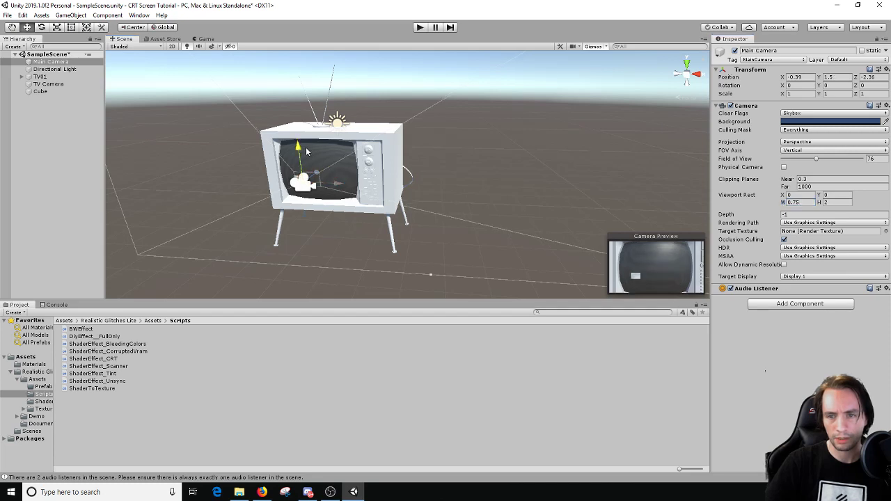
click(812, 202)
text(0.5)
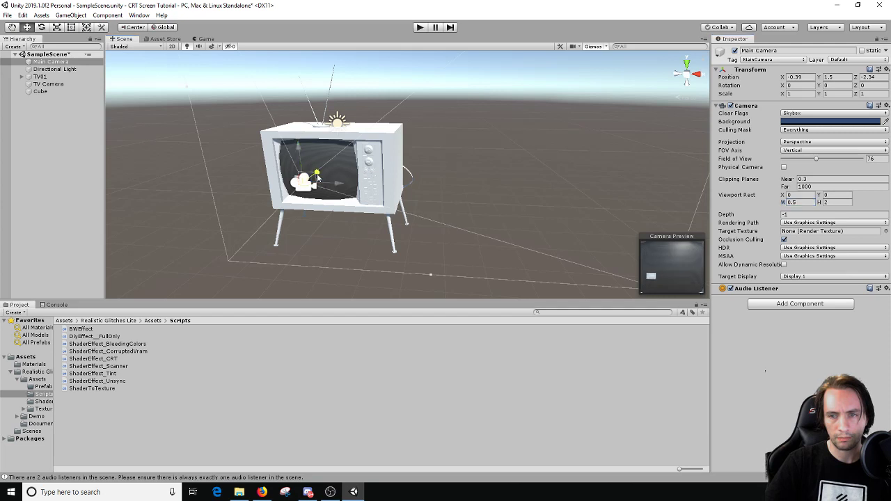
mouse_move(317, 172)
mouse_down()
mouse_move(308, 182)
mouse_move(316, 182)
mouse_up()
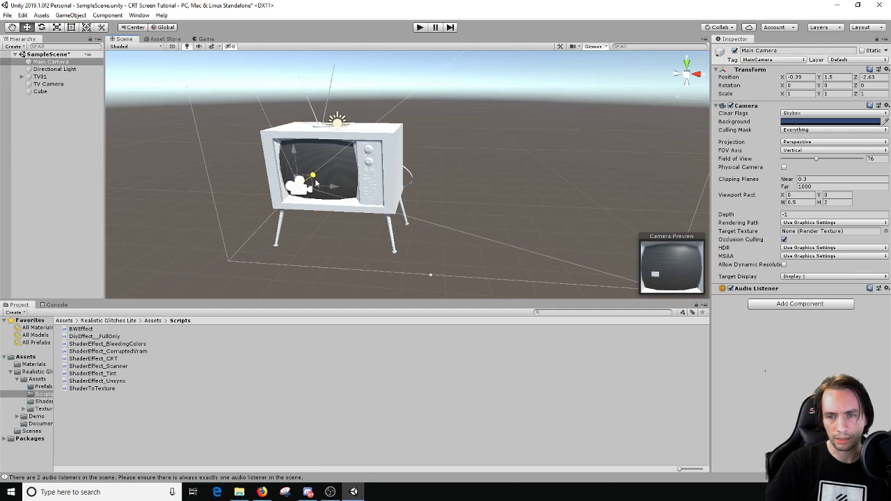
alt+drag(373, 214, 391, 217)
click(394, 217)
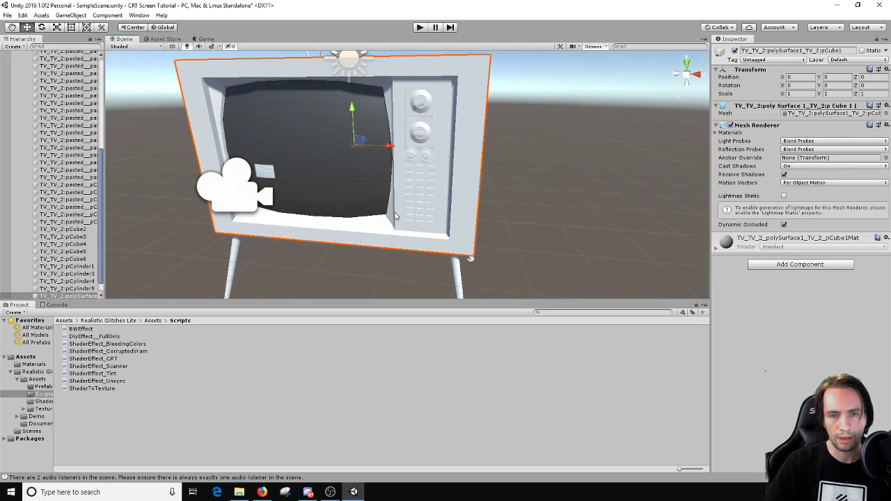
- Go up to the Assets folder, check the game camera output, and orbit to a front view of the TV
click(65, 321)
click(206, 39)
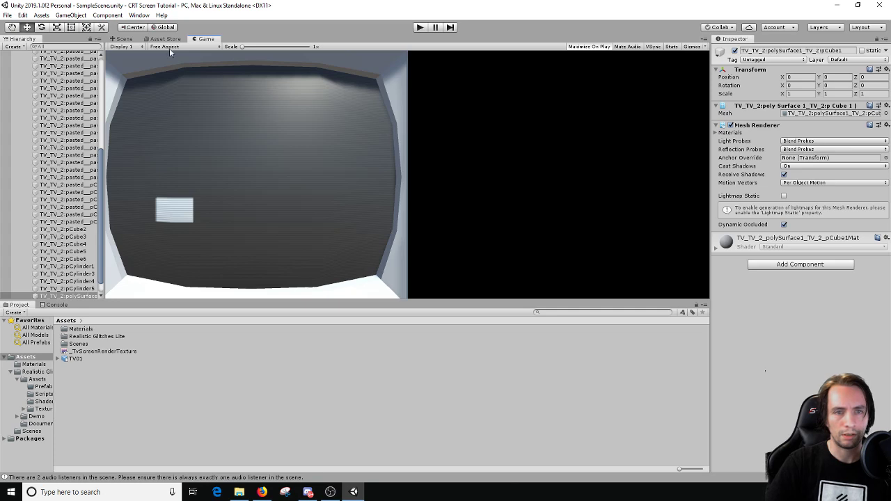
click(123, 39)
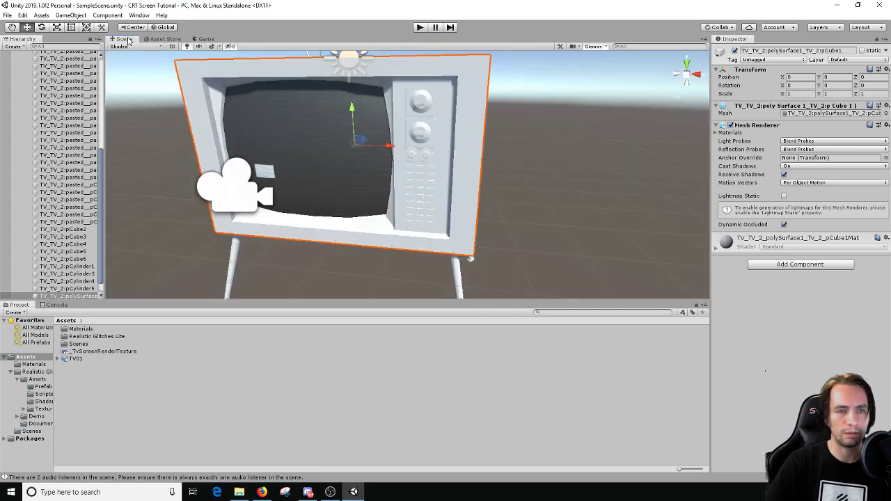
scroll(288, 219, up, 2)
alt+drag(288, 219, 319, 206)
scroll(318, 205, down, 2)
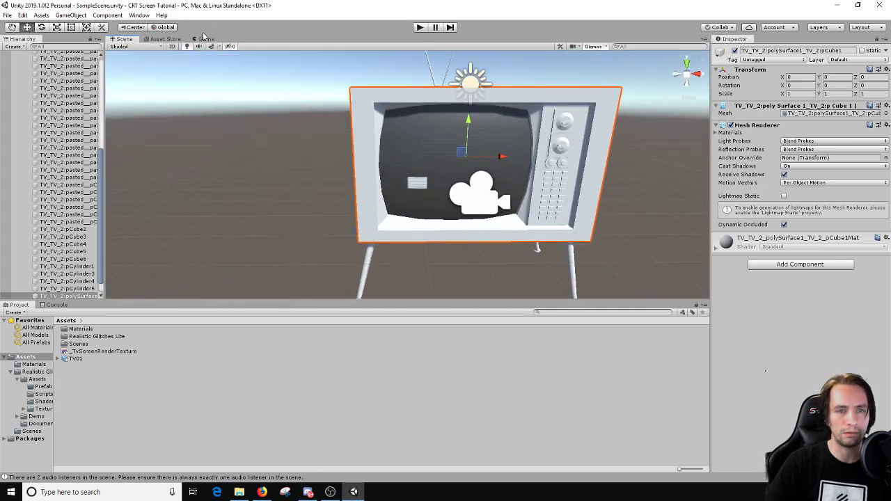
- Dock the Game view right of the Scene view, widen it, and set its aspect to Standalone (1024x768)
drag(205, 39, 594, 161)
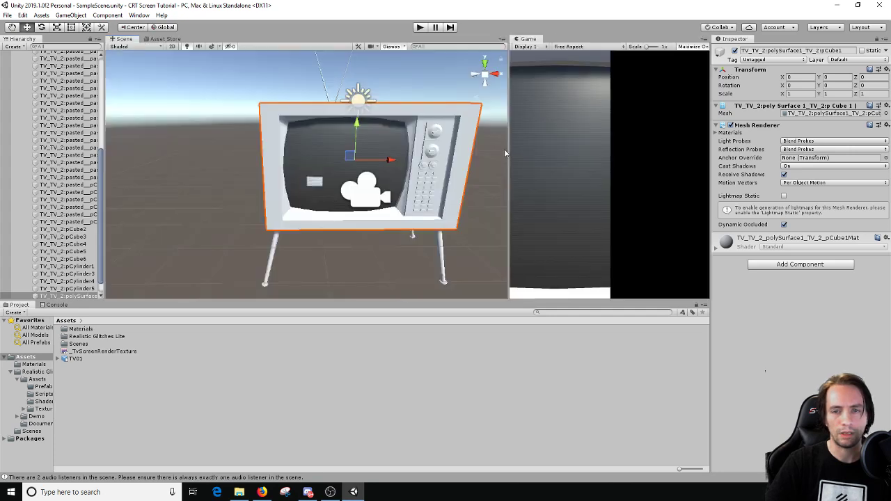
drag(506, 149, 177, 172)
key(ctrl+z)
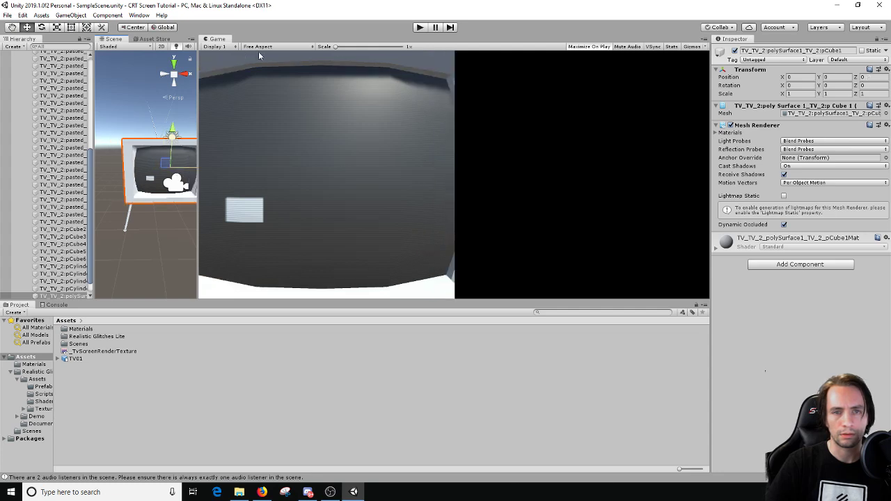
click(268, 47)
click(273, 120)
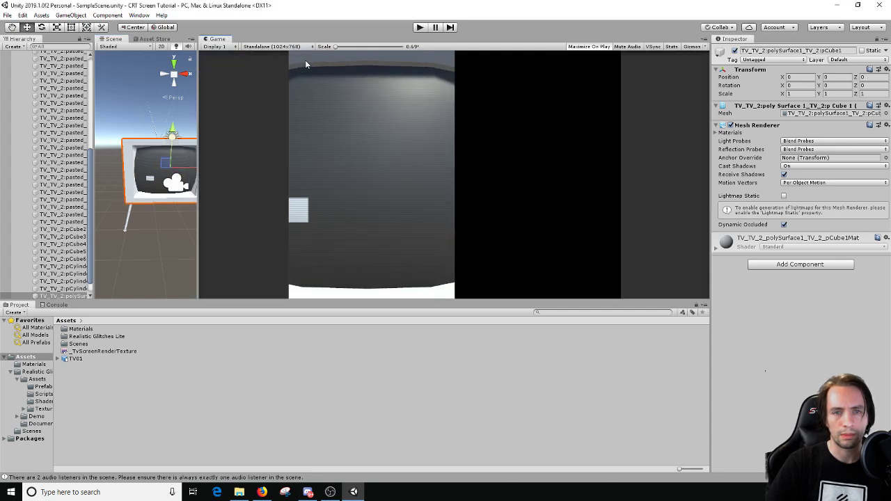
right_drag(193, 139, 153, 174)
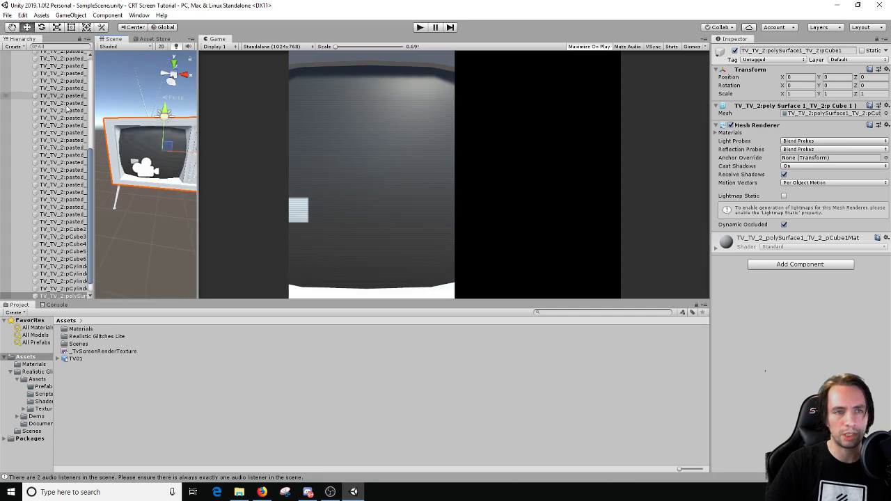
click(150, 172)
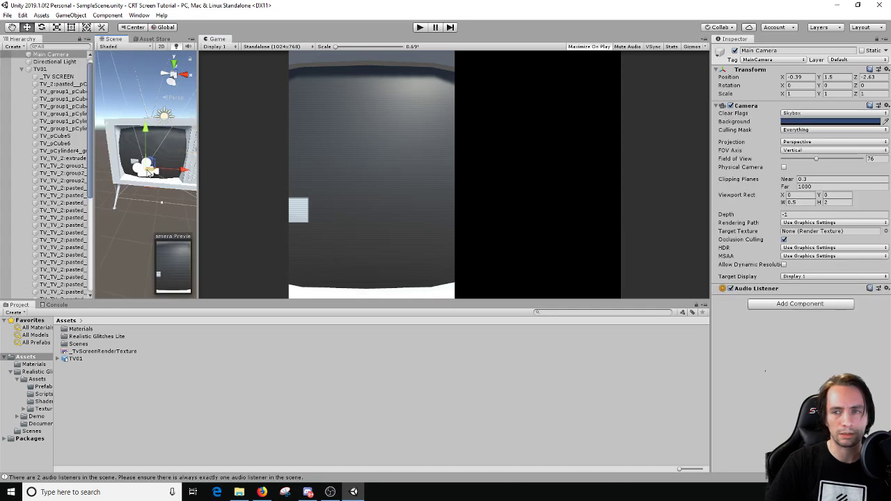
- Set field of view 60 and a 1×1 viewport, move the camera to -0.5, 1.5, -3.16, and play
click(872, 159)
text(60)
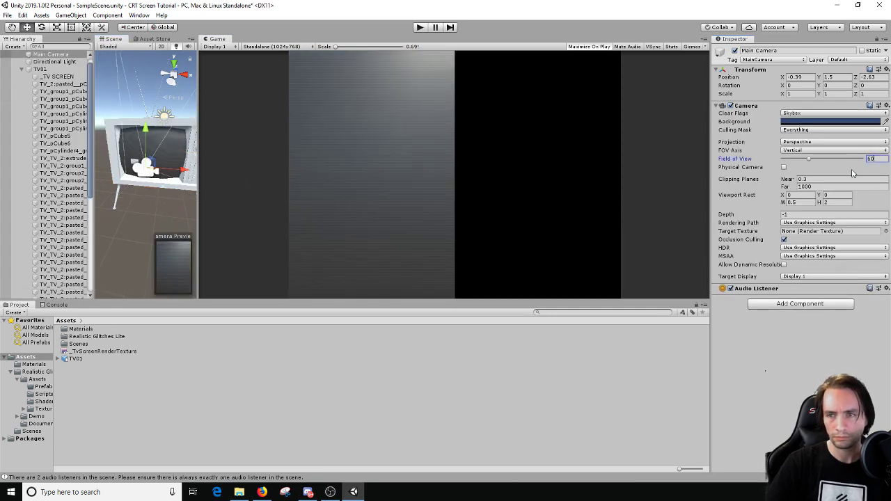
click(797, 202)
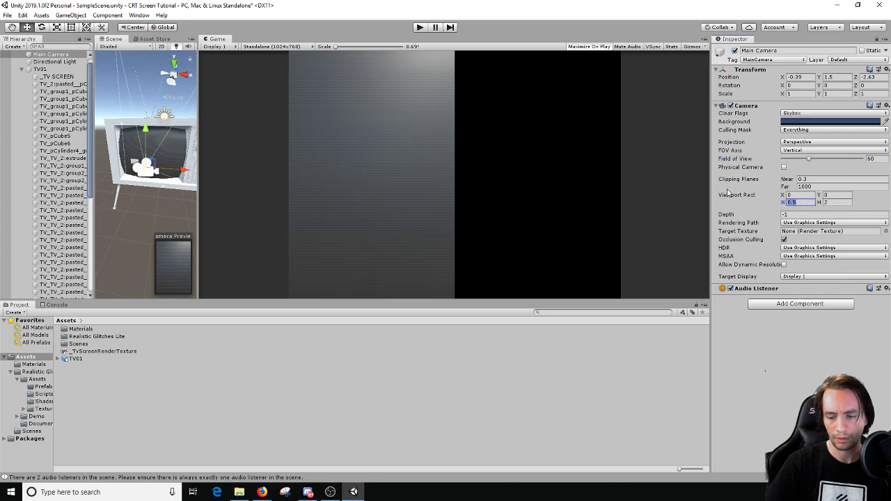
text(1)
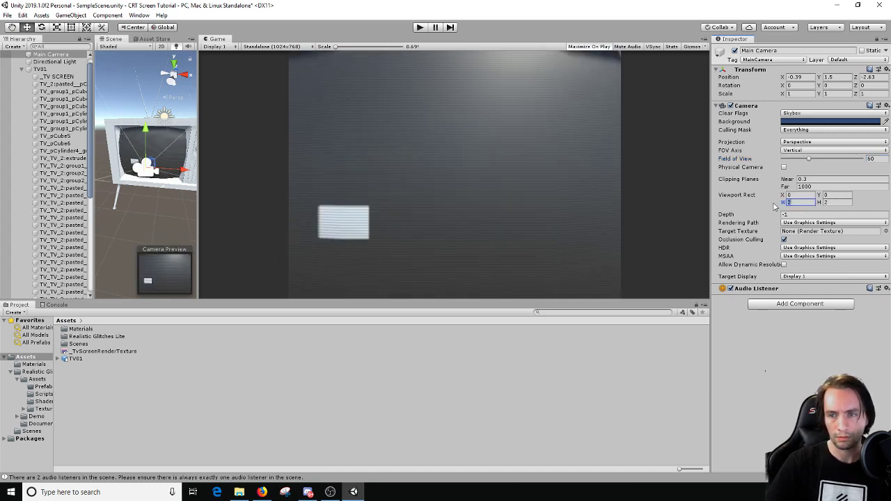
key(Tab)
alt+drag(148, 172, 121, 179)
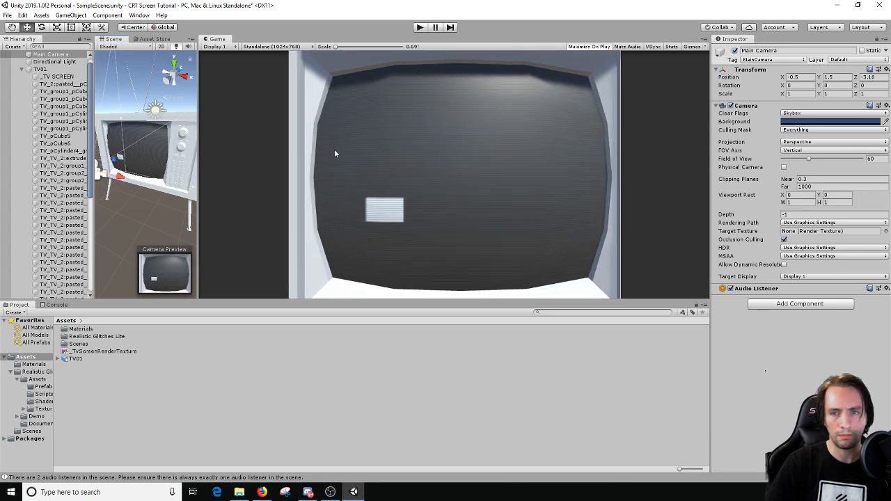
click(420, 27)
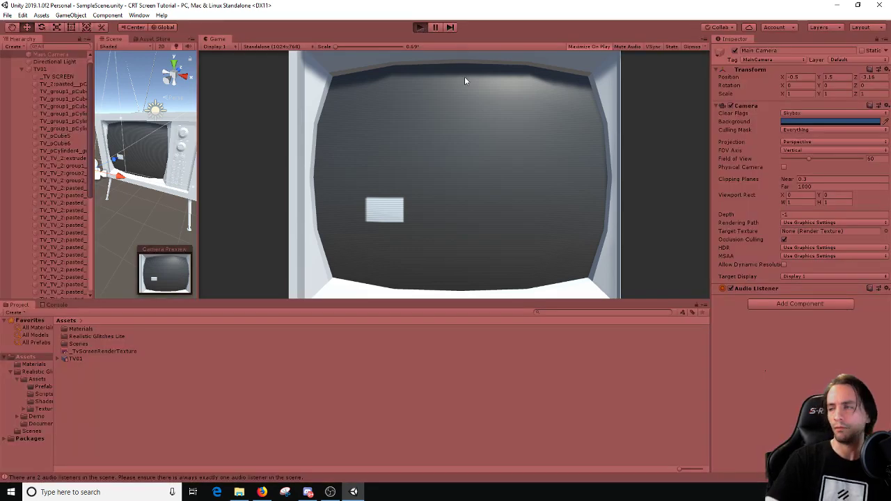
- Maximize the Game view with Shift+Space to show the scanlined curved screen while playing
key(shift+space)
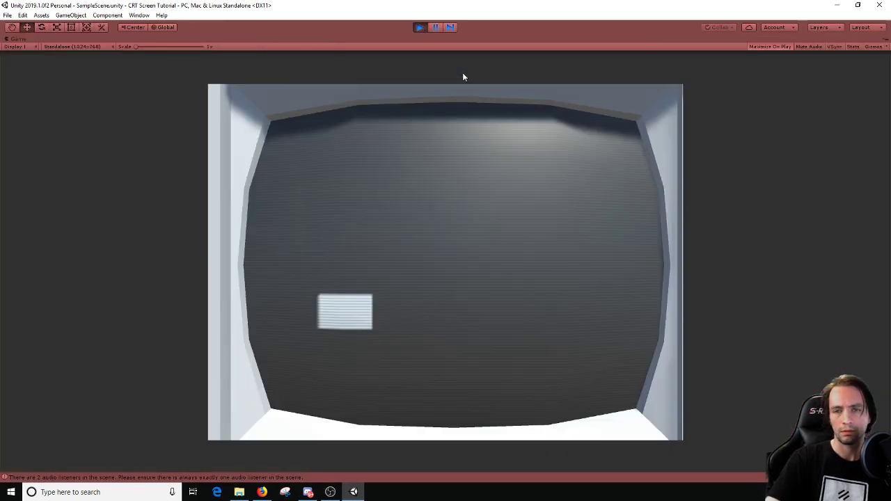